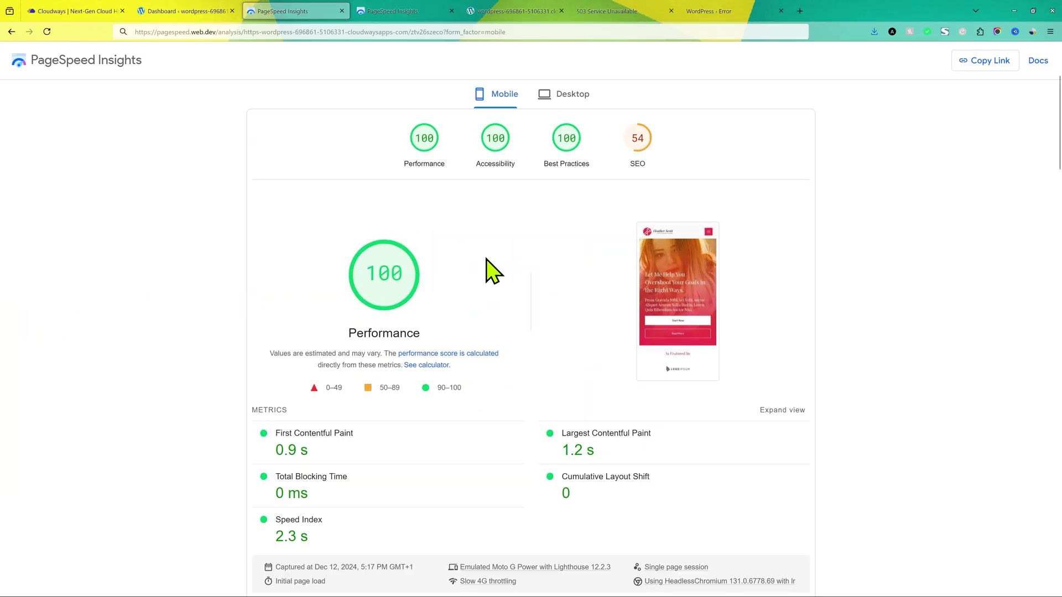
Show the desktop results in PageSpeed Insights, where the site scores 100.
left_click(581, 102)
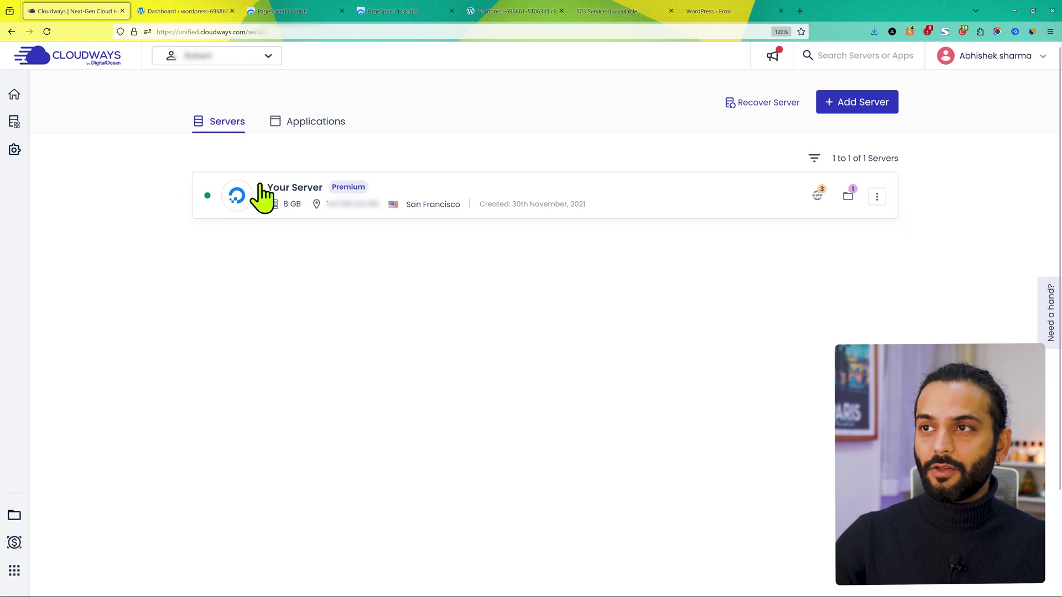
Open the server, review its running services (Redis, Varnish), then go to Settings & Packages.
left_click(279, 206)
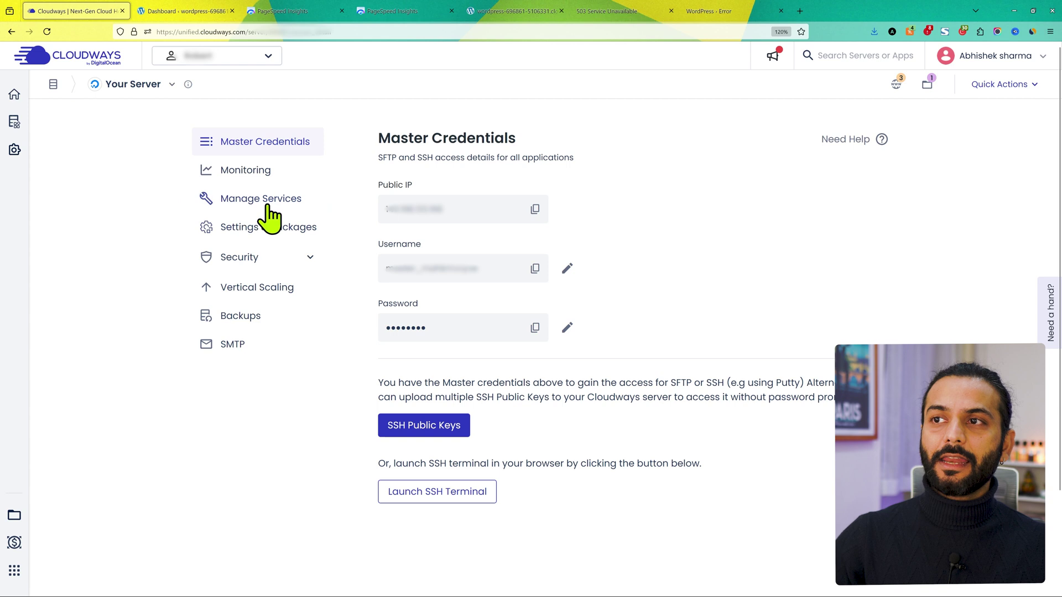
left_click(280, 209)
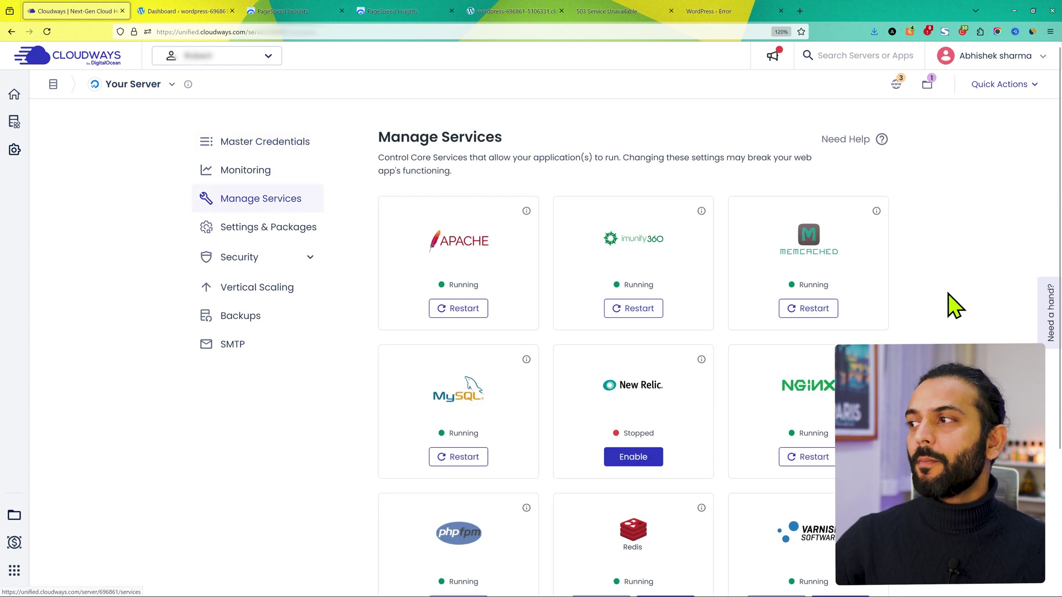
scroll(947, 293, "down", 3)
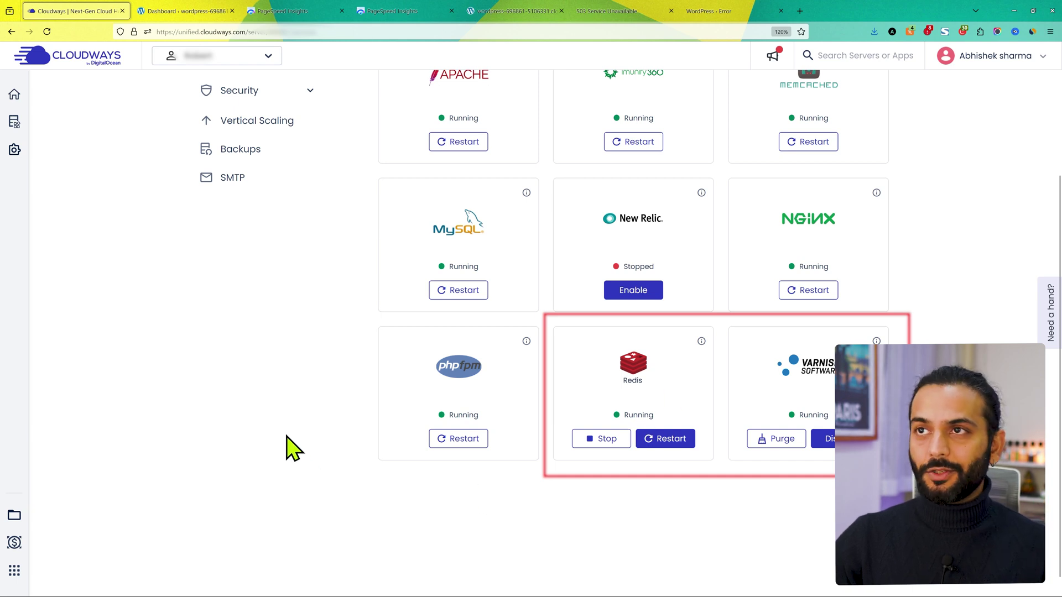
scroll(286, 436, "up", 2)
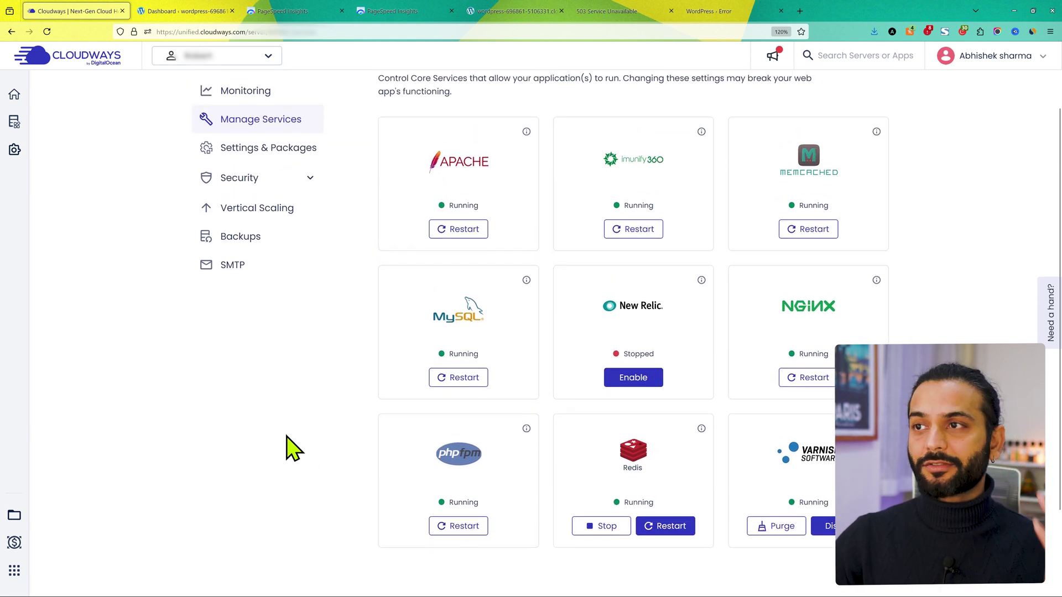
scroll(286, 437, "down", 2)
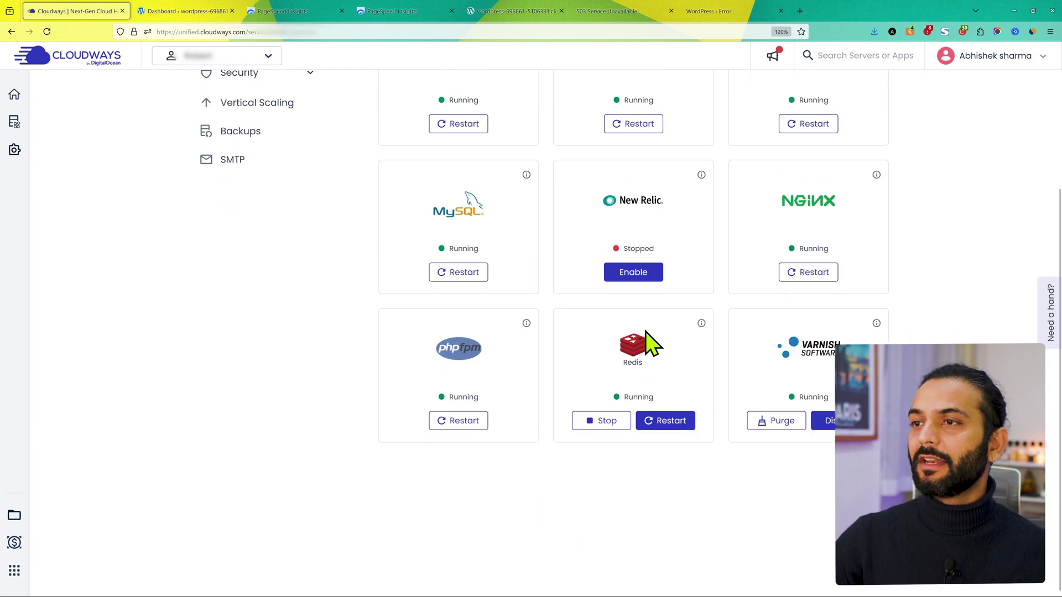
scroll(230, 363, "up", 4)
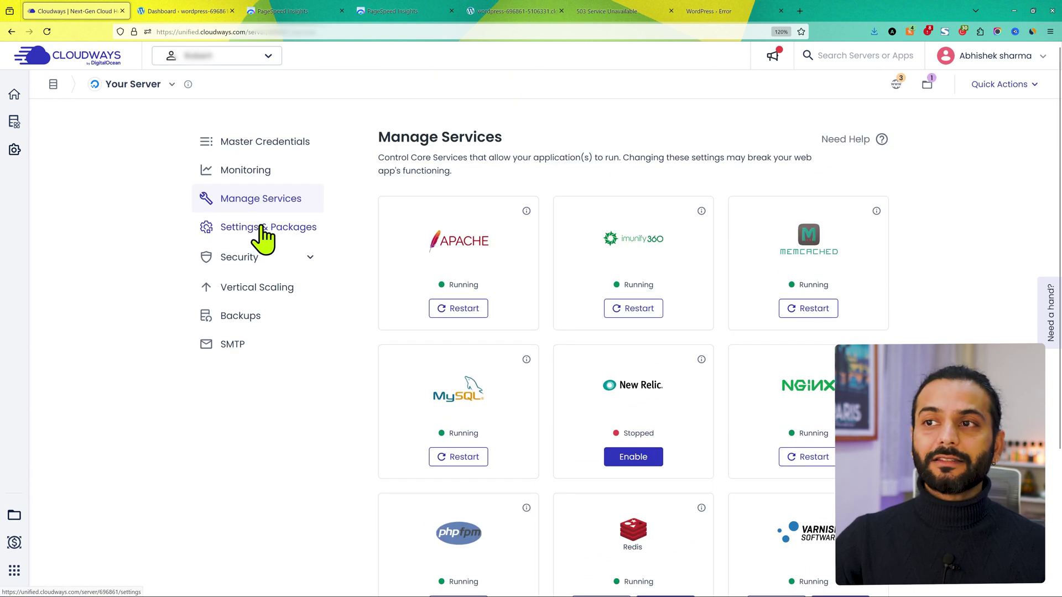
left_click(264, 236)
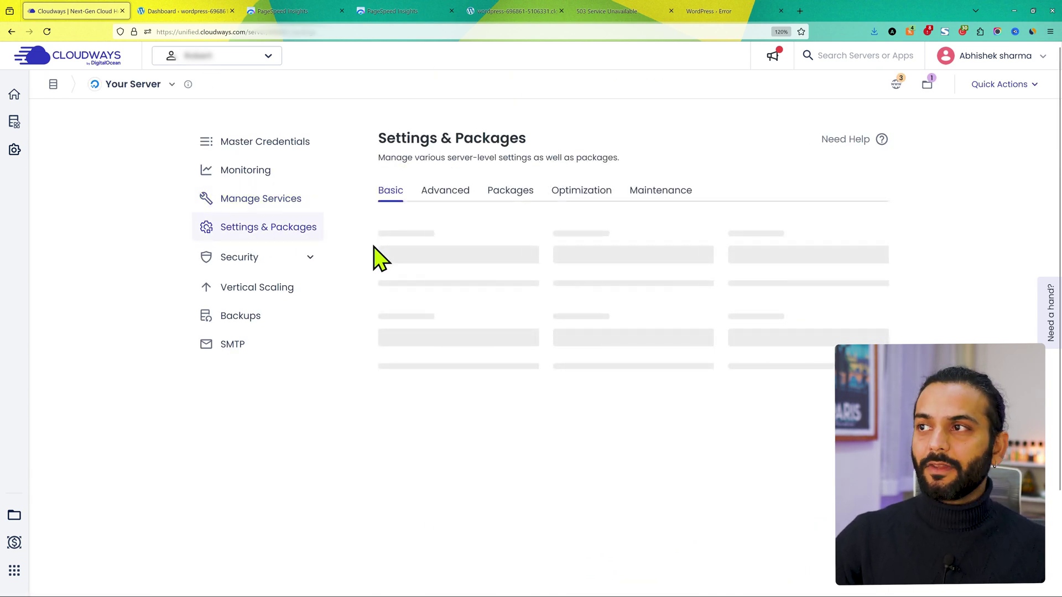
Change the server's PHP package from 7.4 to 8.0 and confirm the warning.
left_click(511, 192)
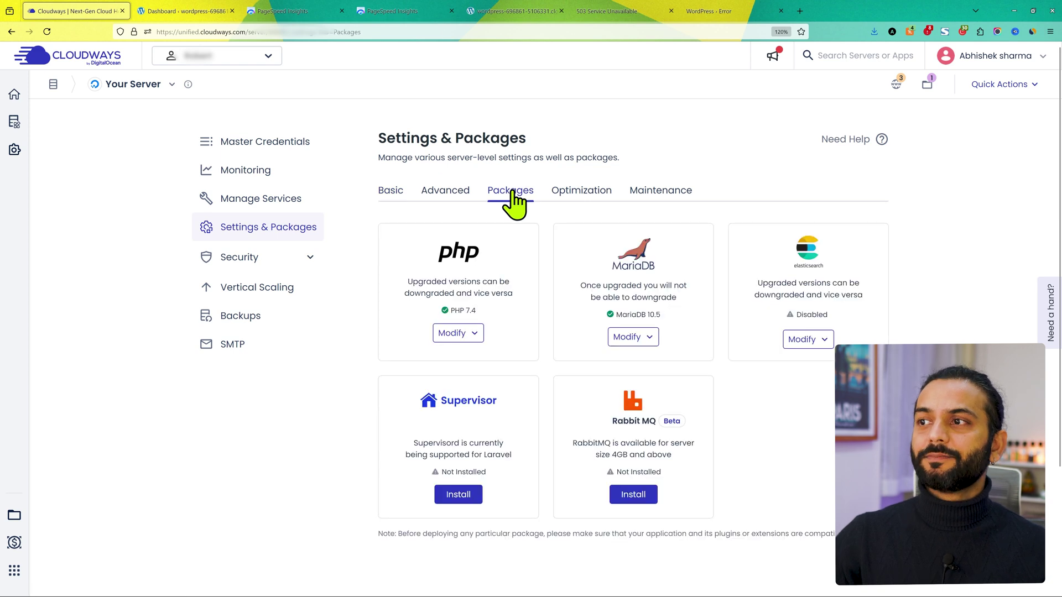
scroll(370, 357, "down", 2)
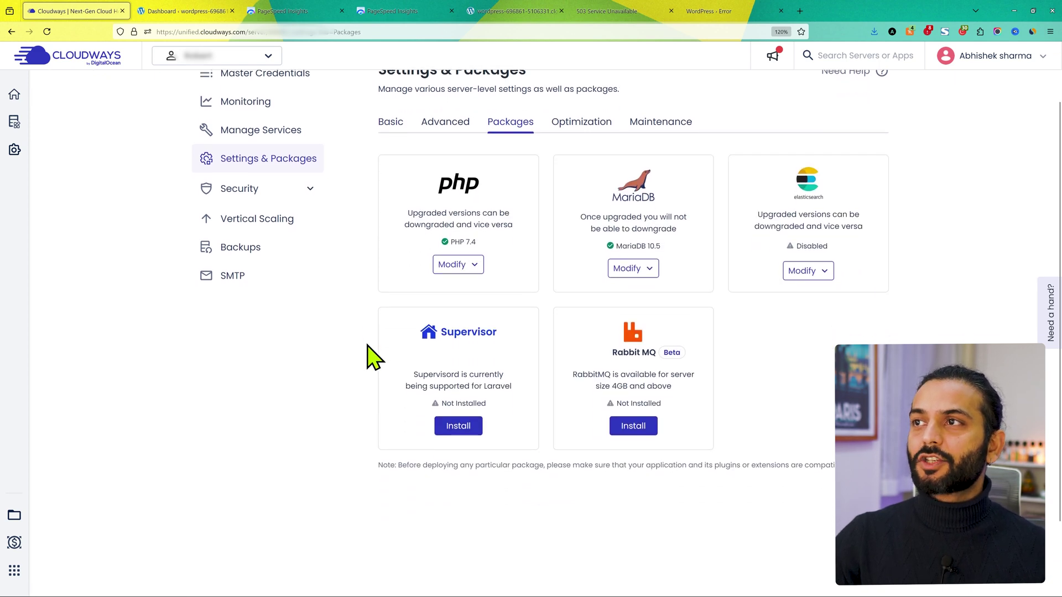
scroll(371, 356, "down", 1)
scroll(371, 357, "down", 1)
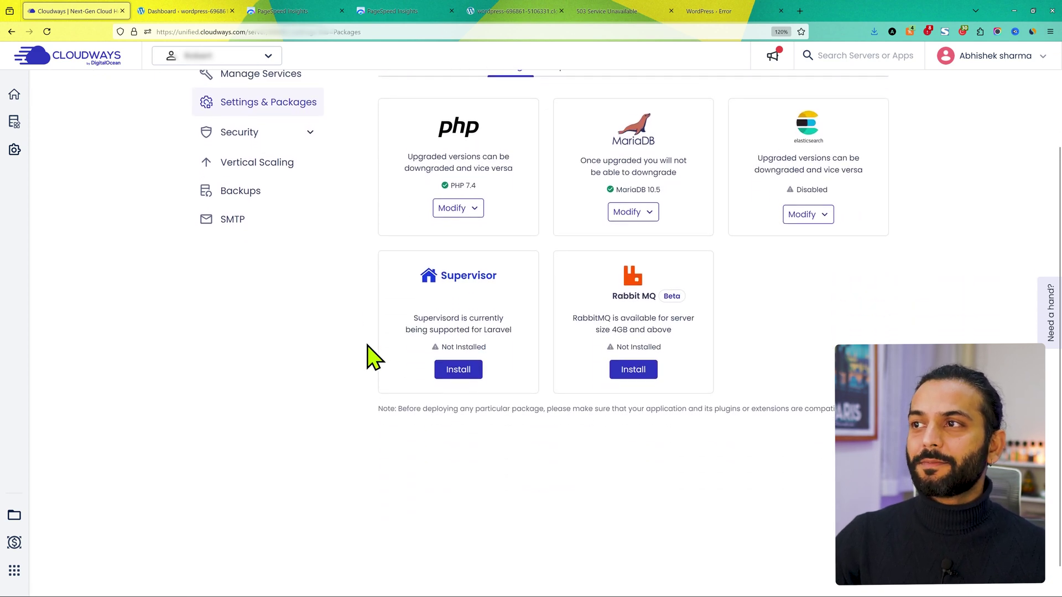
left_click(476, 198)
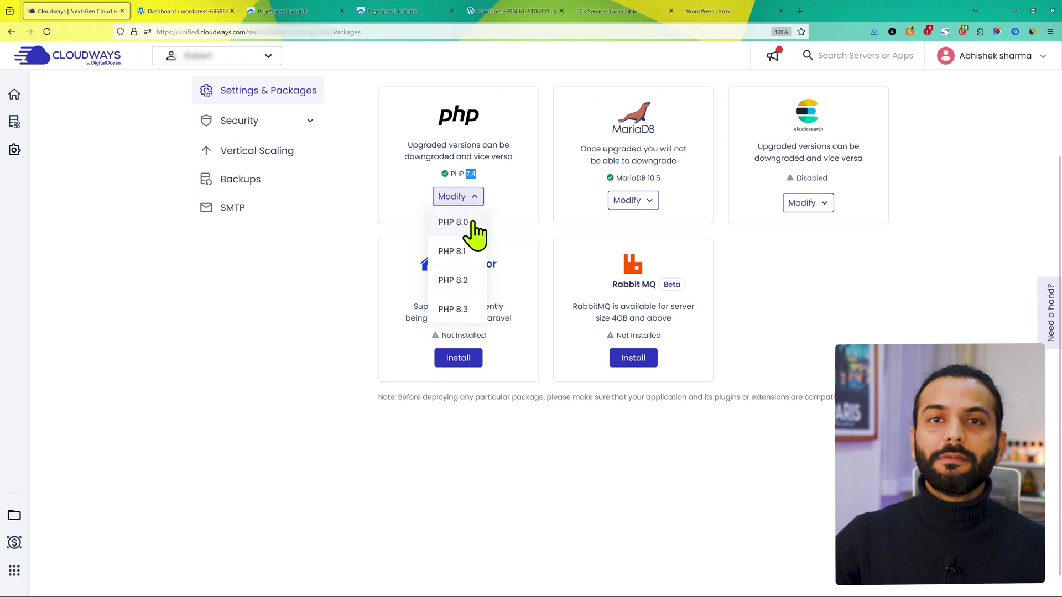
left_click(474, 222)
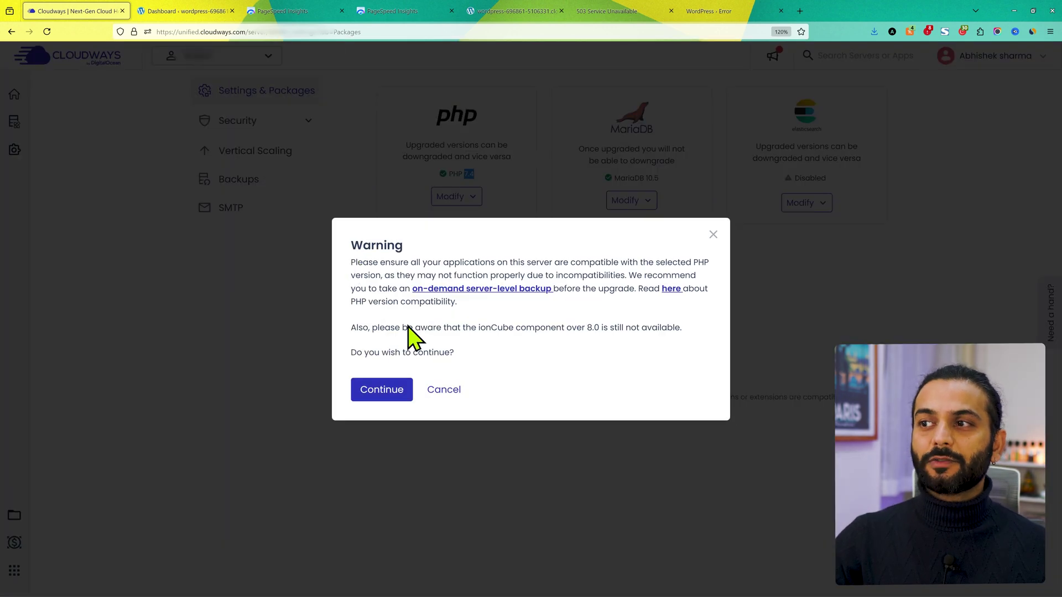
left_click(382, 392)
double_click(512, 337)
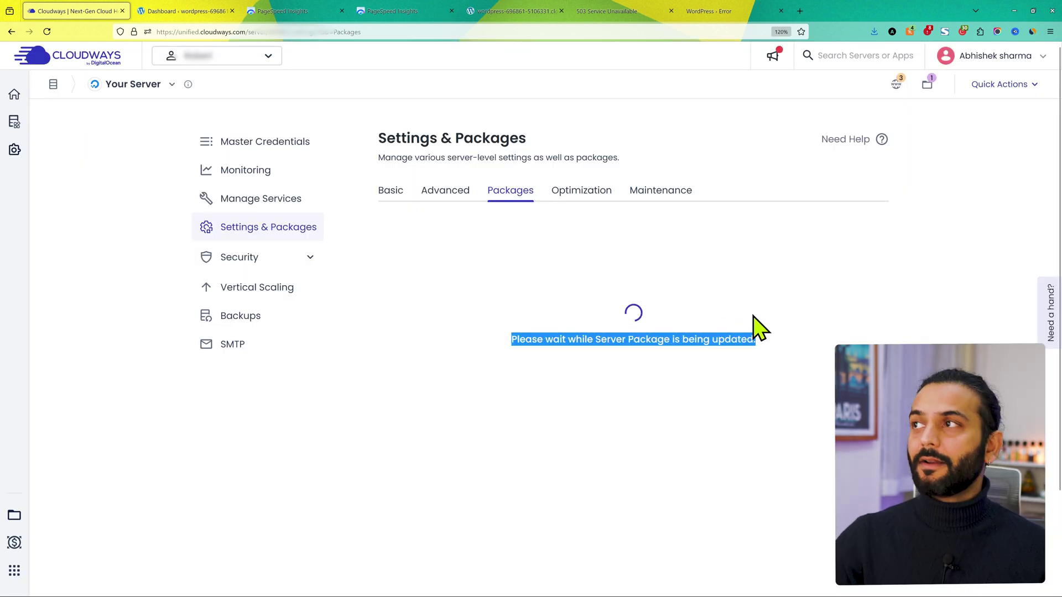
left_click(607, 11)
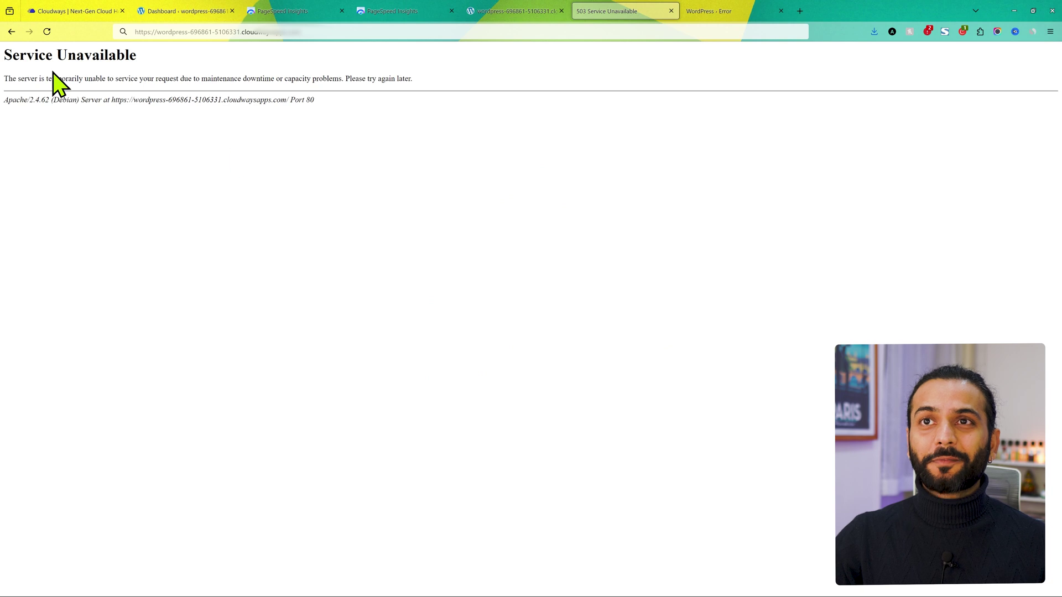
Compare the site's 503 Service Unavailable page with the Cloudways update progress.
left_click_drag(5, 58, 149, 63)
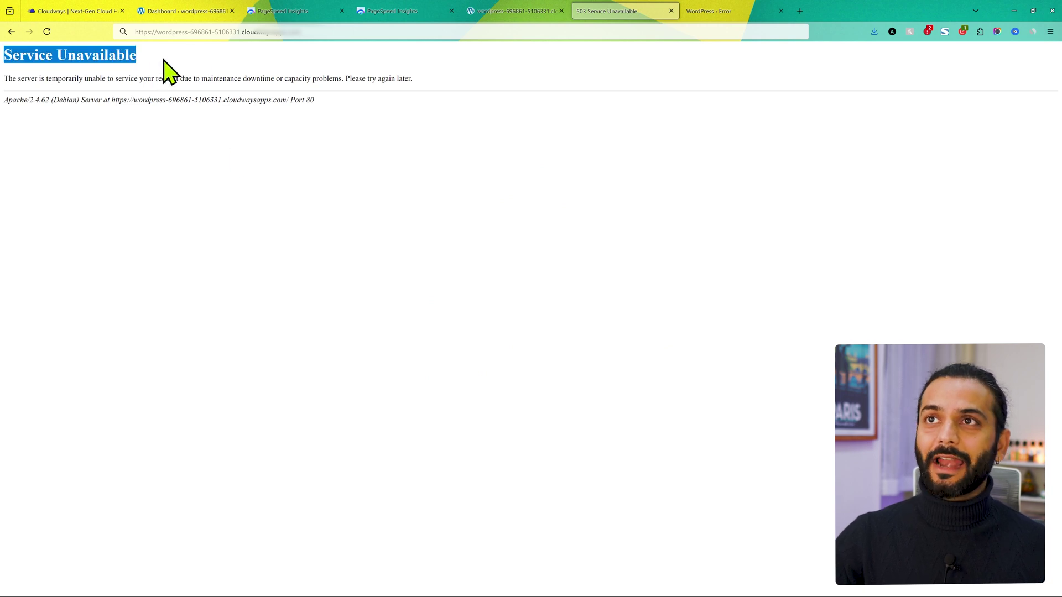
left_click(82, 11)
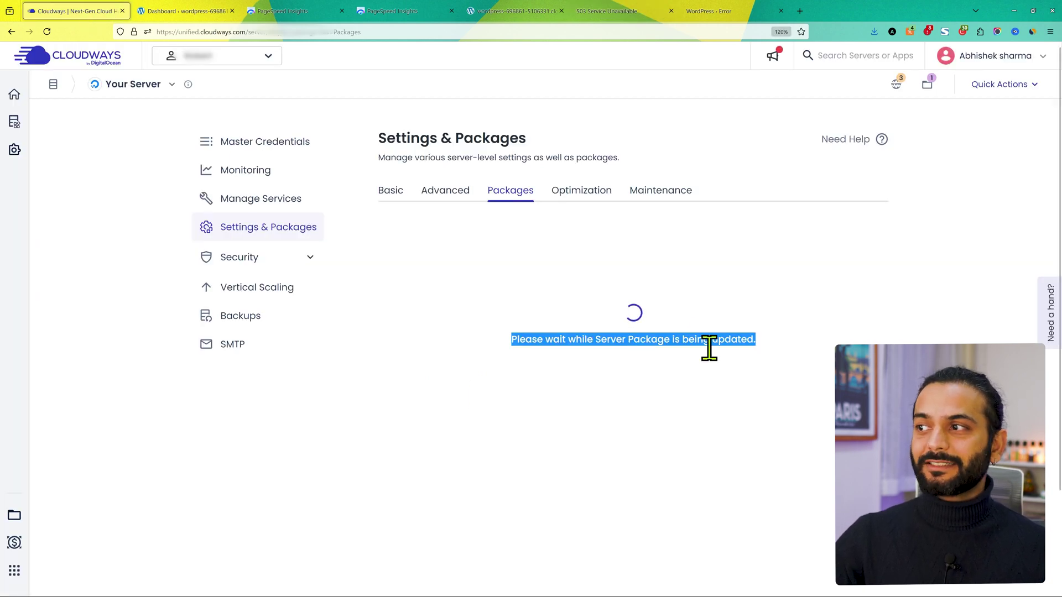
left_click(513, 352)
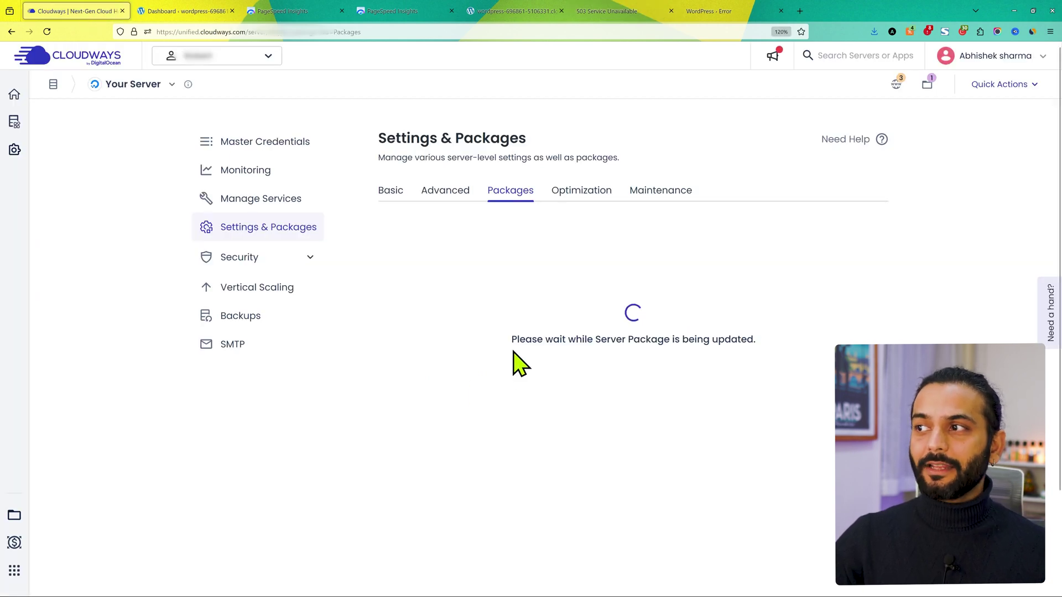
left_click(608, 10)
left_click(252, 123)
left_click(82, 11)
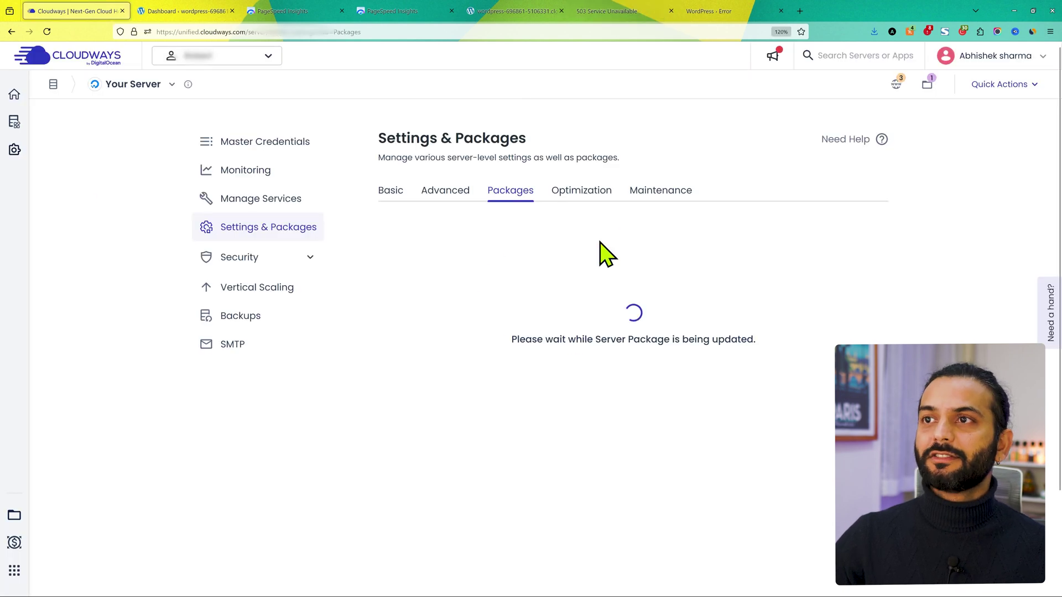
Check the live WordPress site and its error page, then return to Cloudways showing PHP 8.0.
left_click(520, 10)
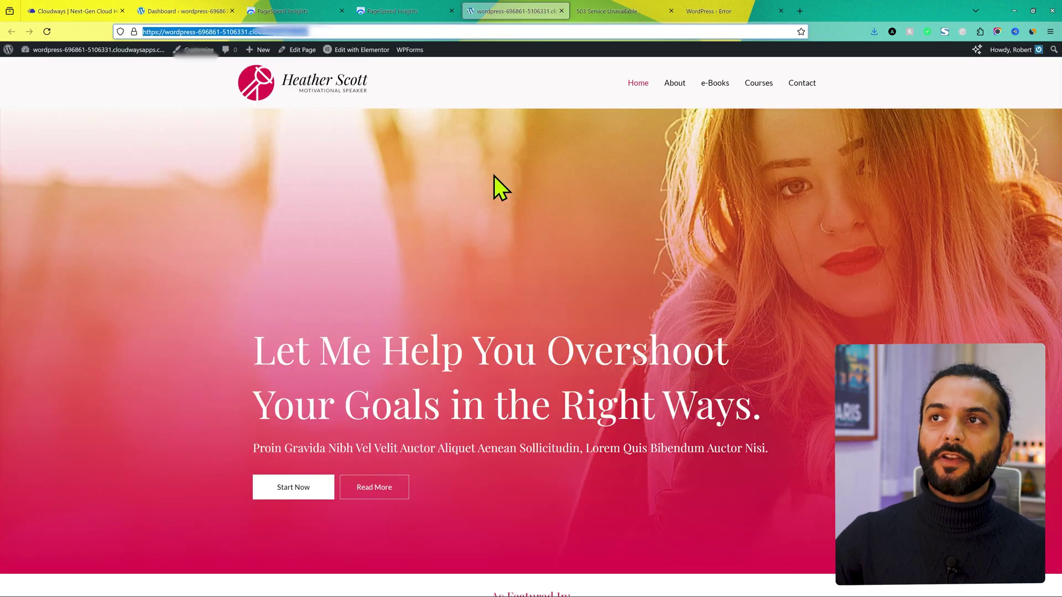
left_click(207, 220)
scroll(214, 286, "down", 2)
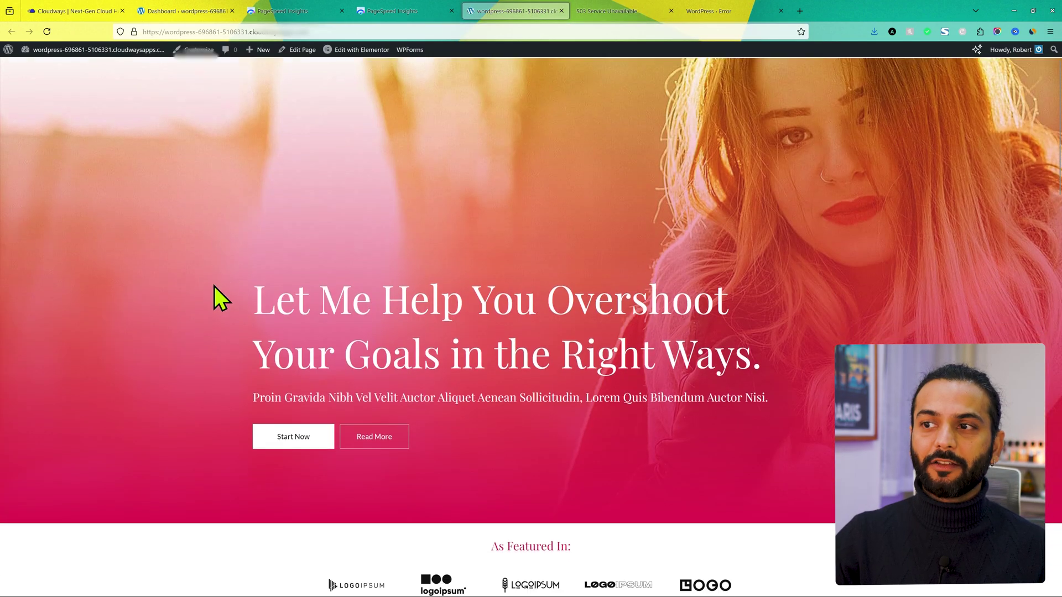
scroll(214, 287, "up", 2)
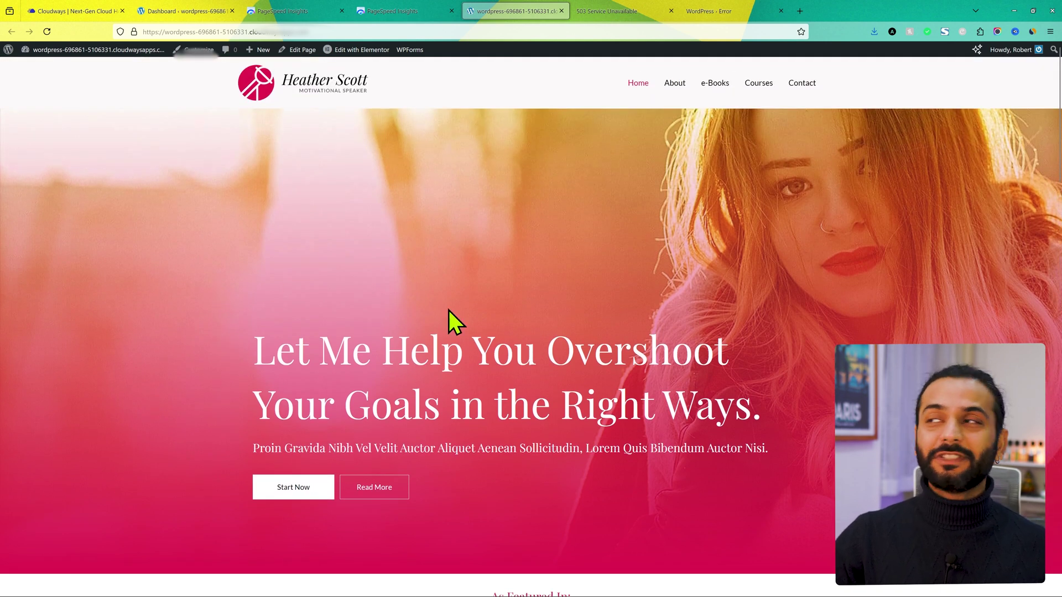
left_click(714, 11)
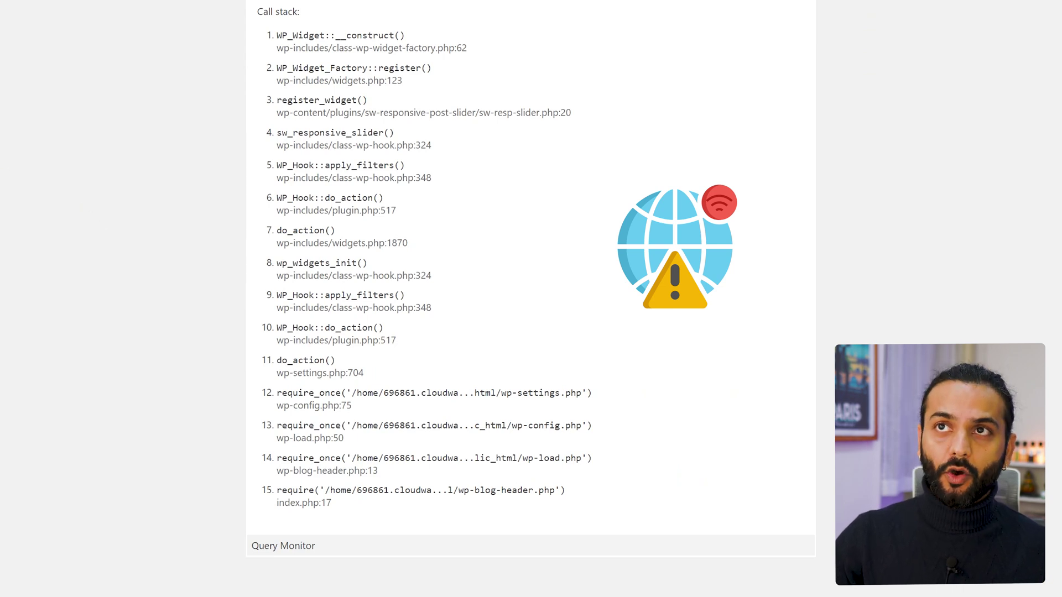
left_click(94, 10)
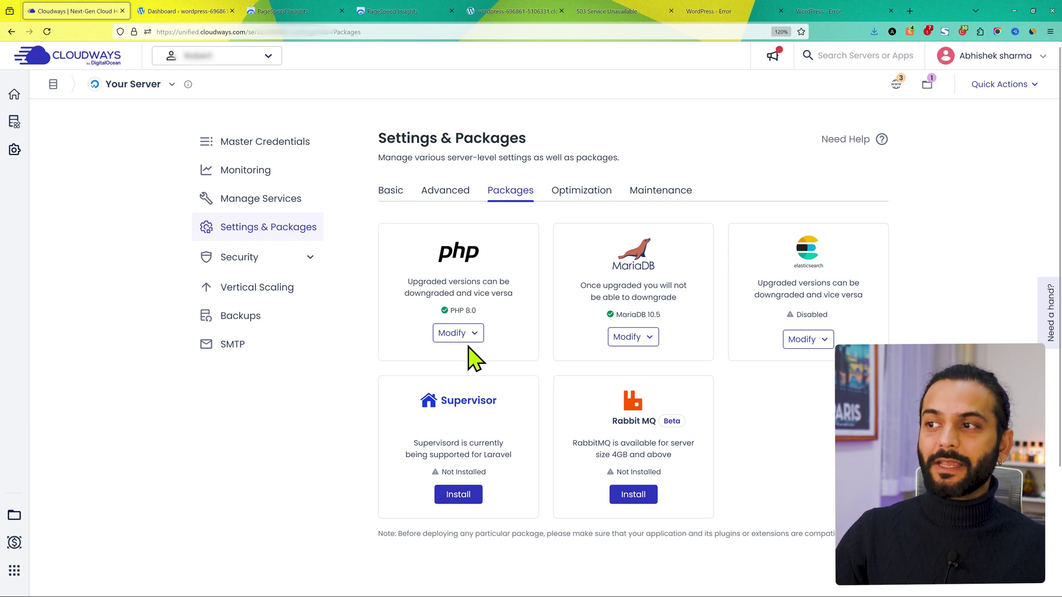
Switch the server's PHP version back to 7.4 and confirm the warning.
left_click(474, 333)
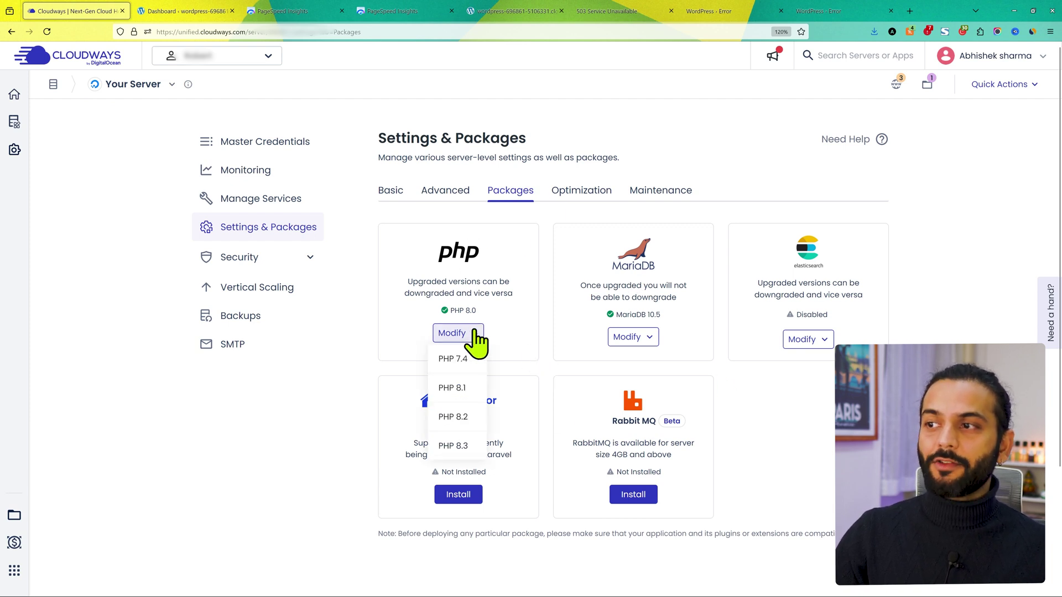
left_click(457, 358)
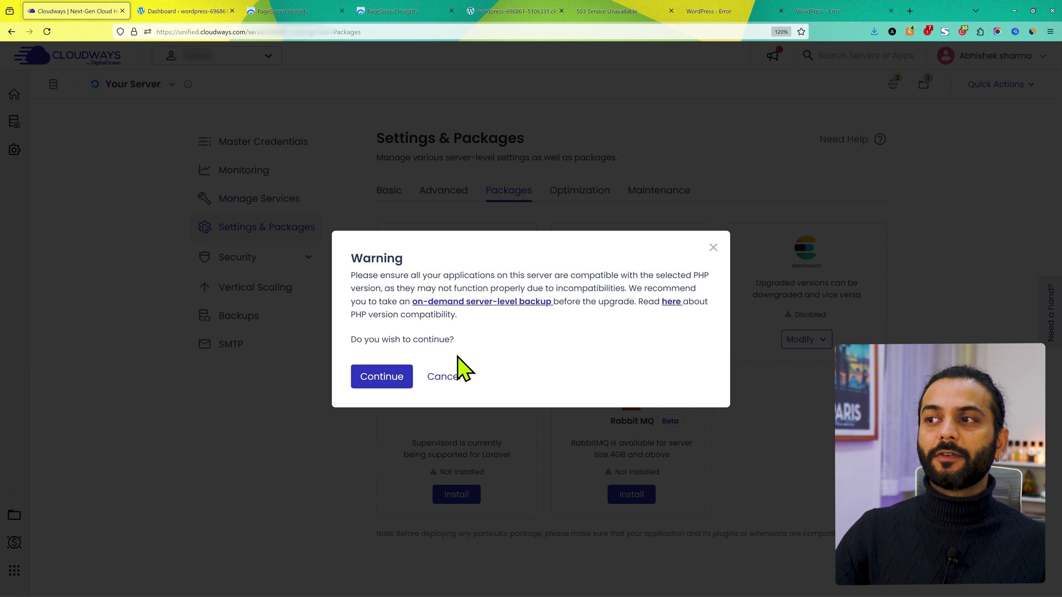
left_click(381, 378)
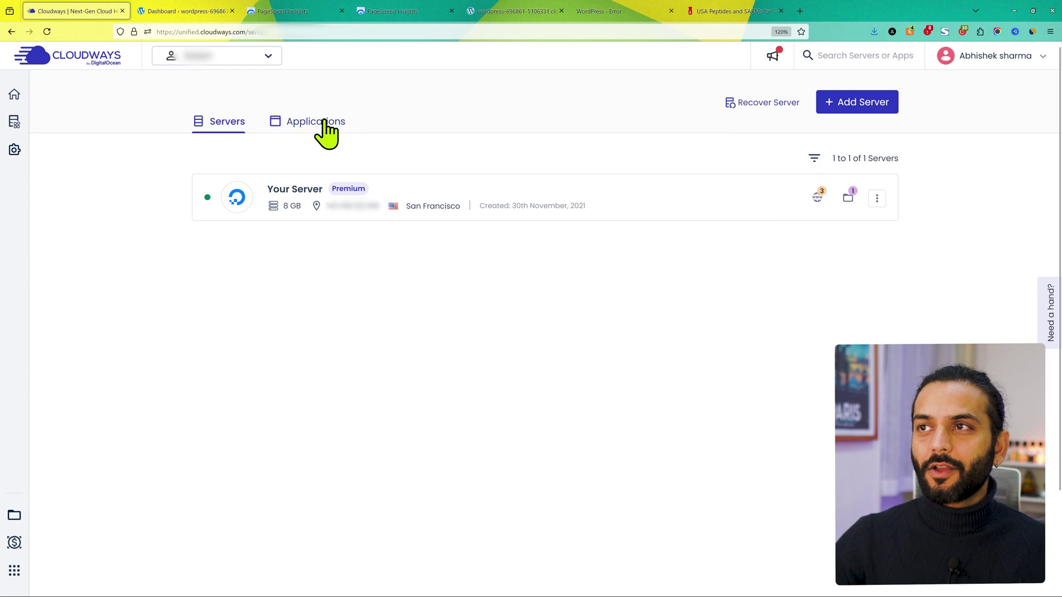
Open the NEW SITE TEST application from Applications and go to its SSL Certificate page.
left_click(327, 130)
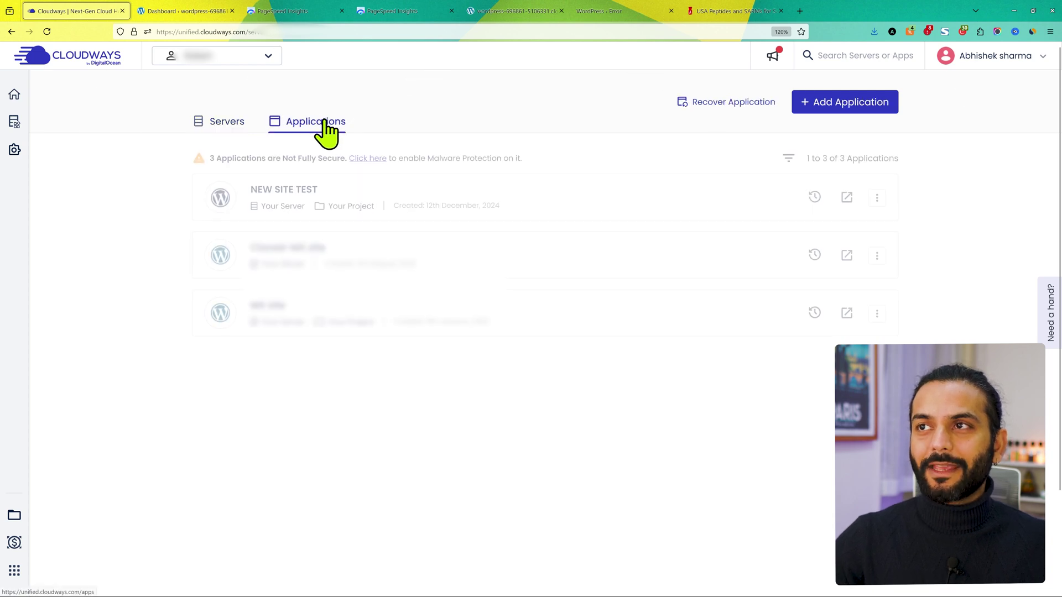
left_click(290, 199)
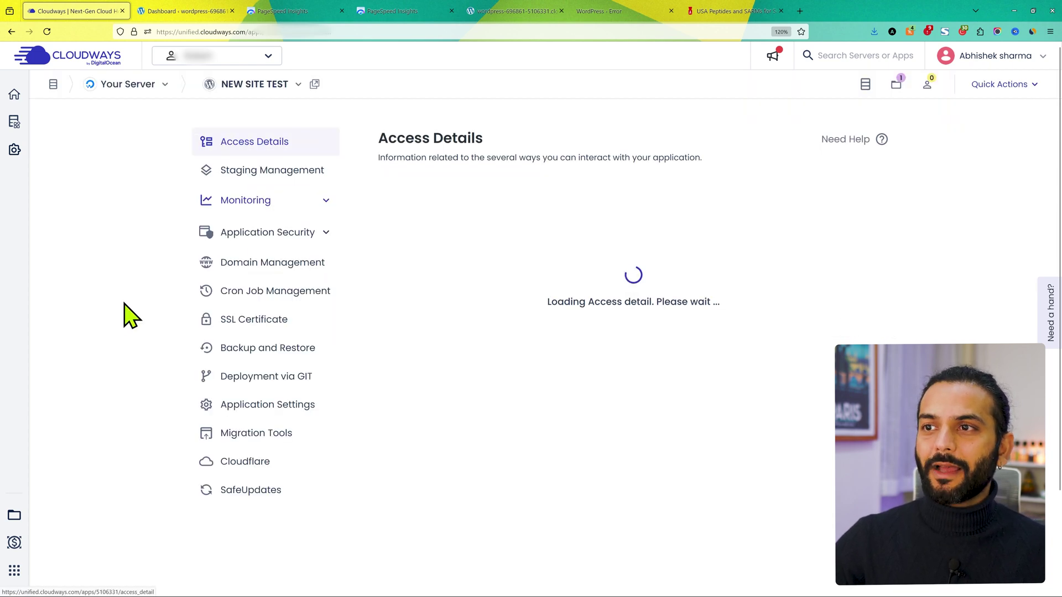
scroll(126, 305, "down", 2)
scroll(129, 307, "up", 1)
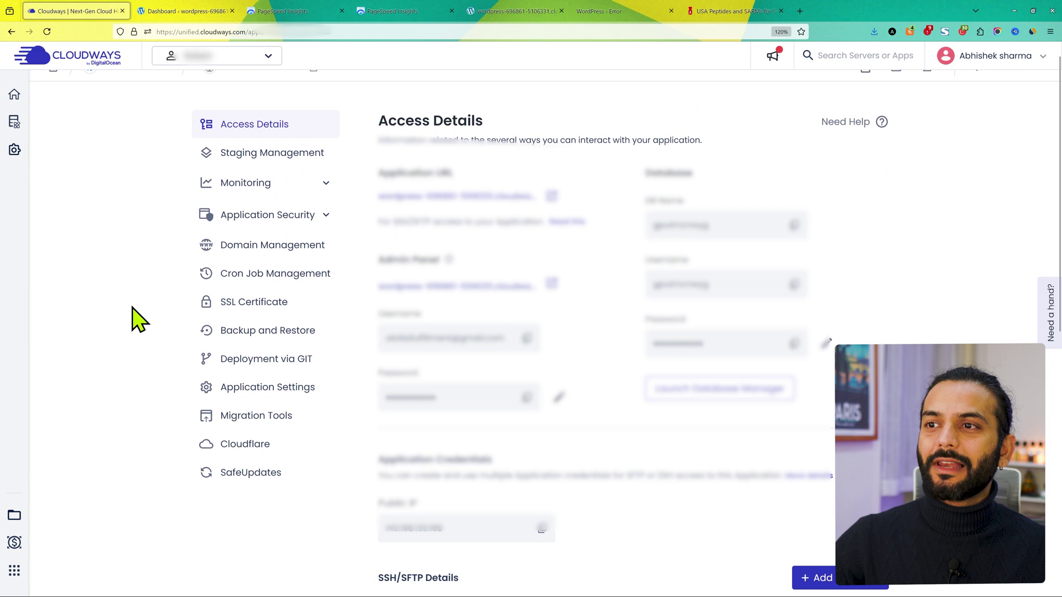
left_click(276, 306)
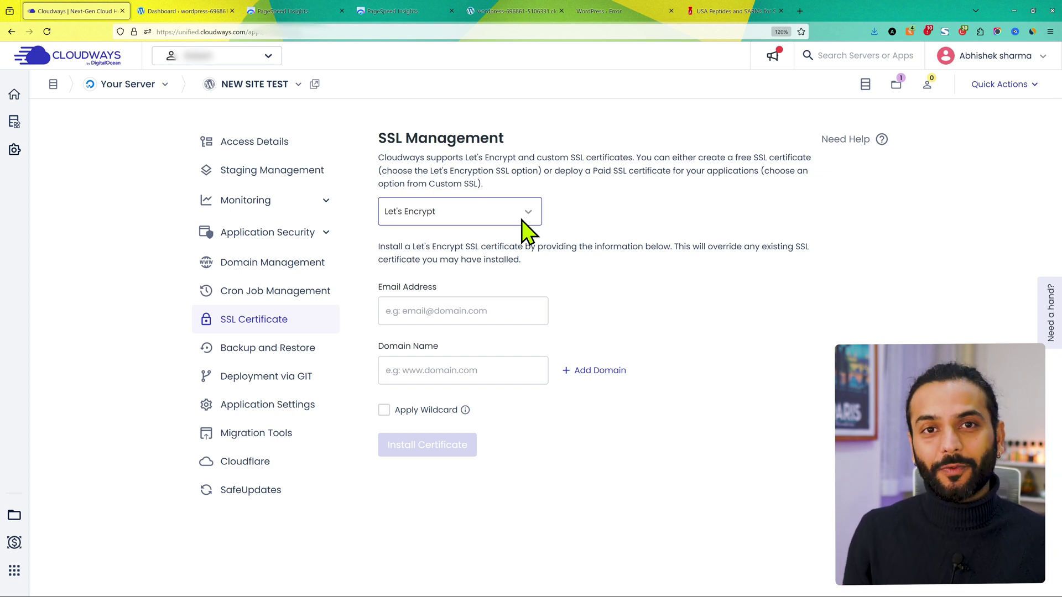
left_click(517, 216)
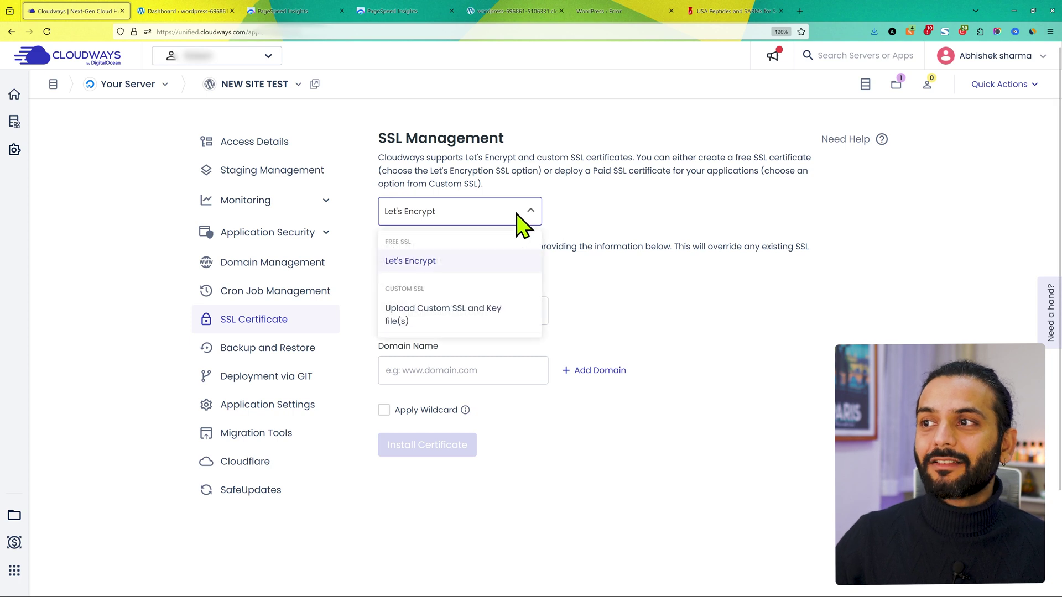
left_click(469, 272)
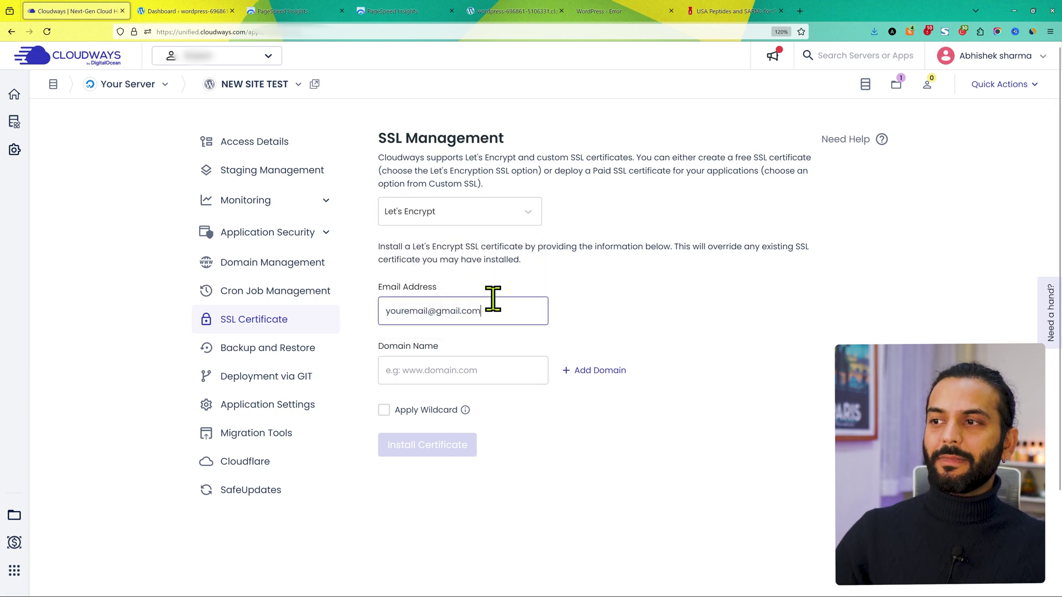
left_click(456, 375)
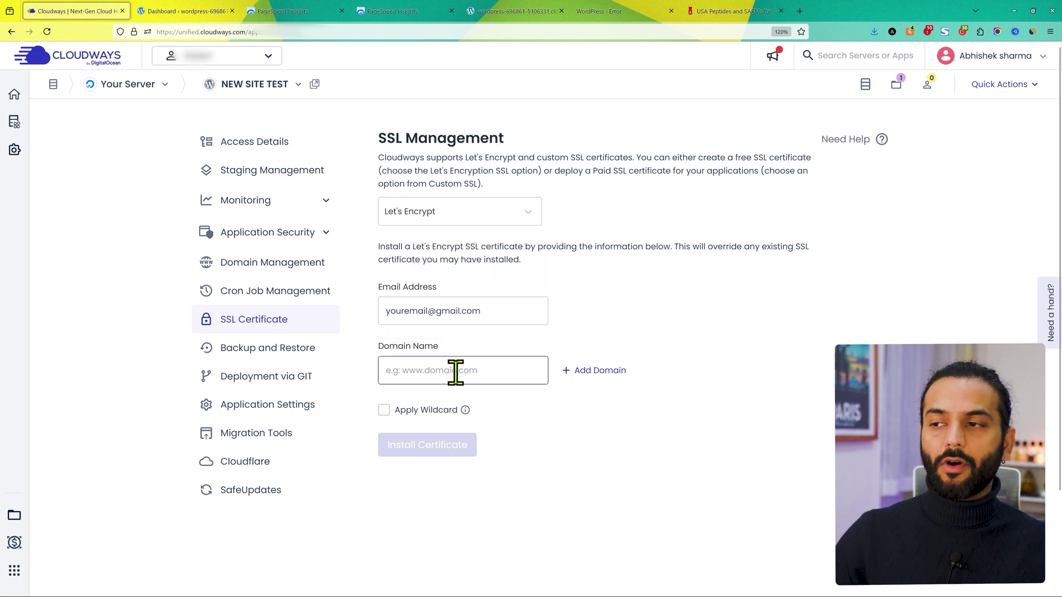
type("www.example.com")
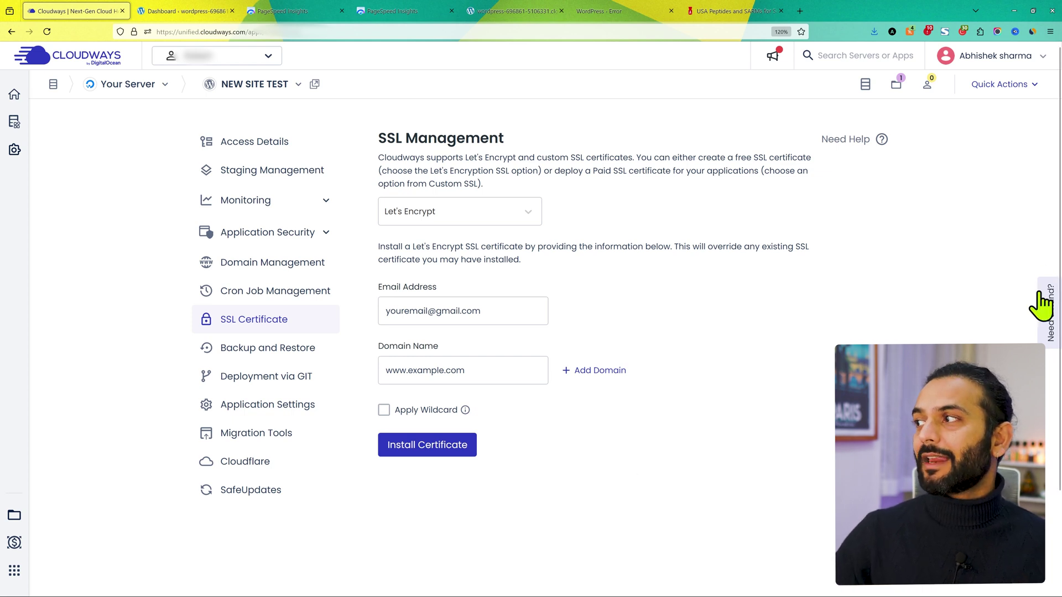
Start a Cloudways support chat, then go back to the WordPress Dashboard.
left_click(1049, 324)
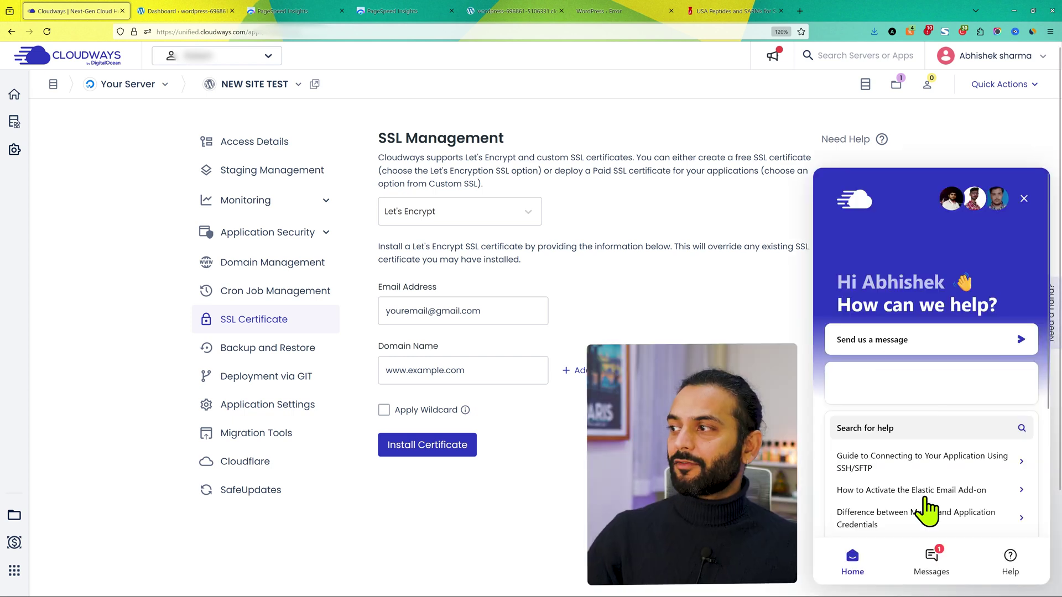
left_click(946, 343)
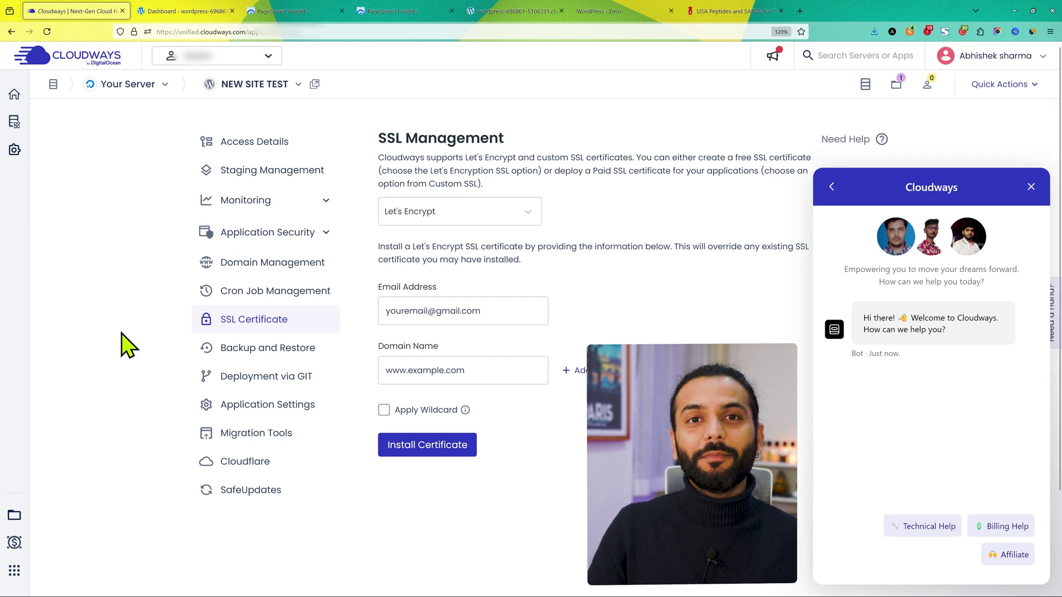
left_click(197, 11)
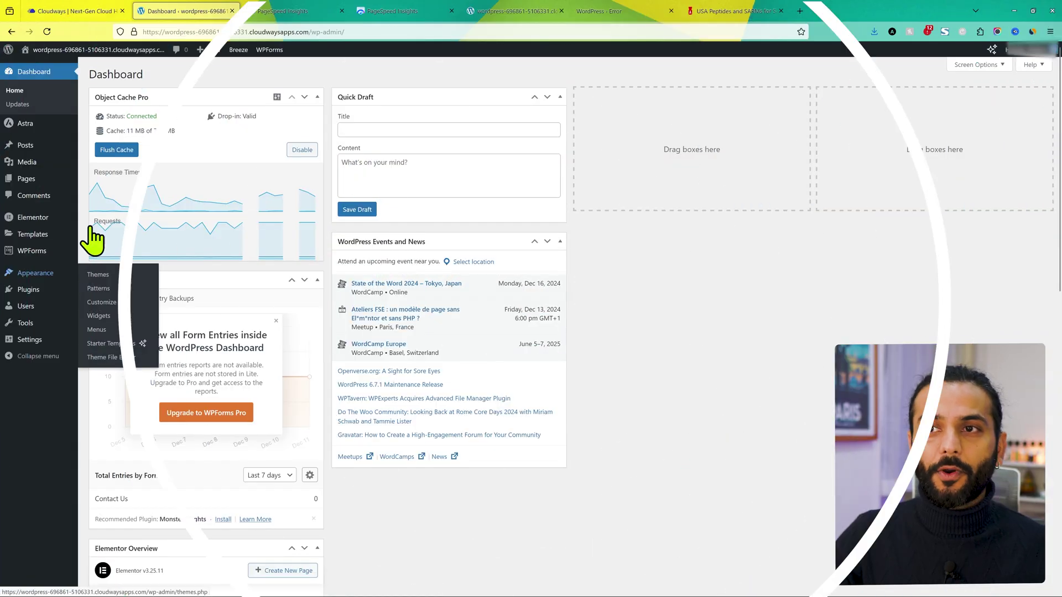
Search Add New Plugin for 'breeze' and confirm Breeze is already Active.
mouse_move(44, 344)
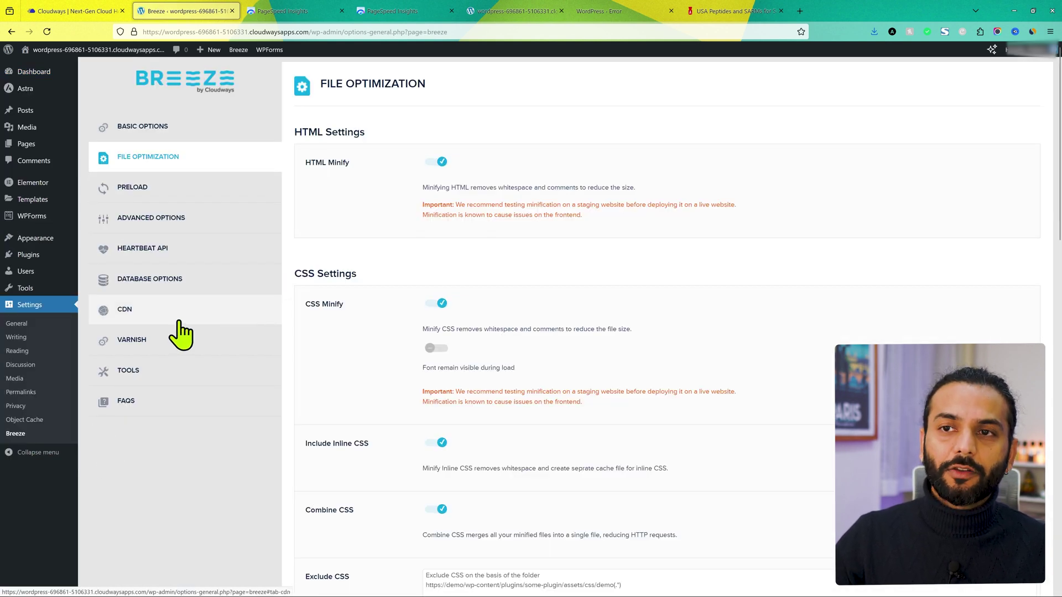
mouse_move(50, 256)
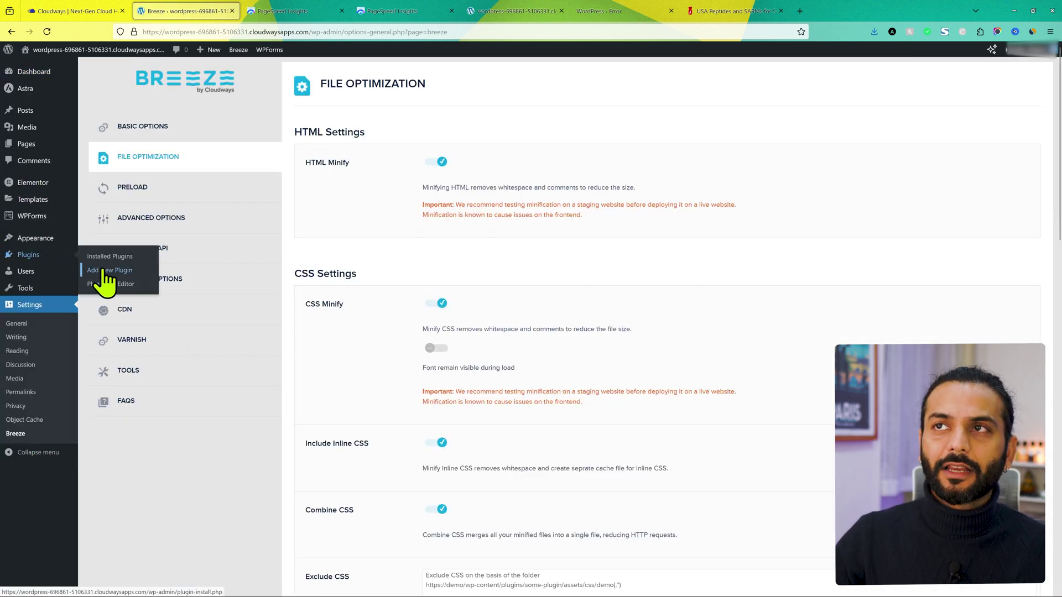
middle_click(104, 271)
left_click(910, 102)
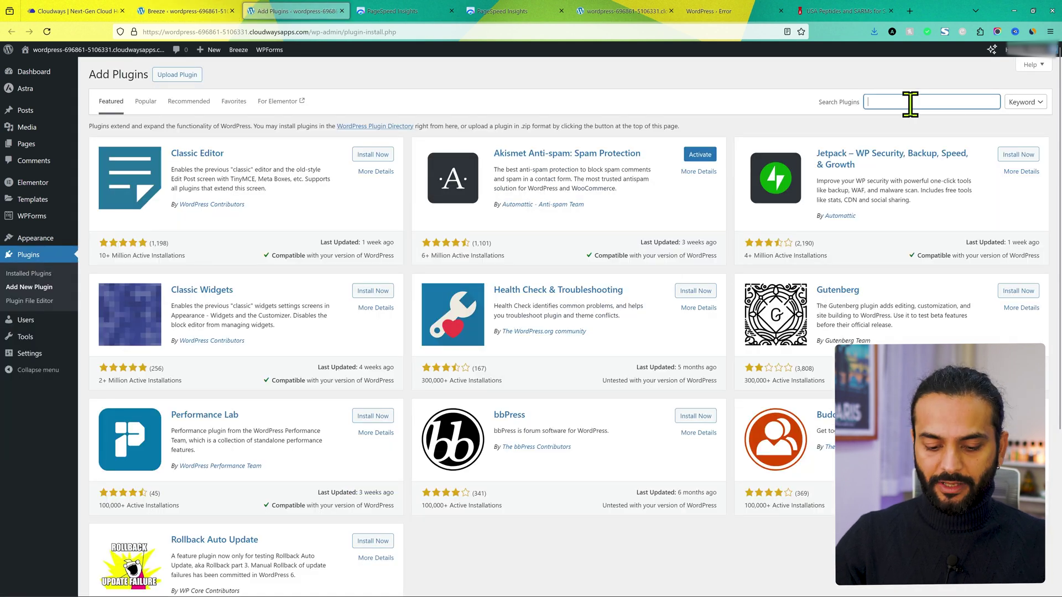
type("breeze")
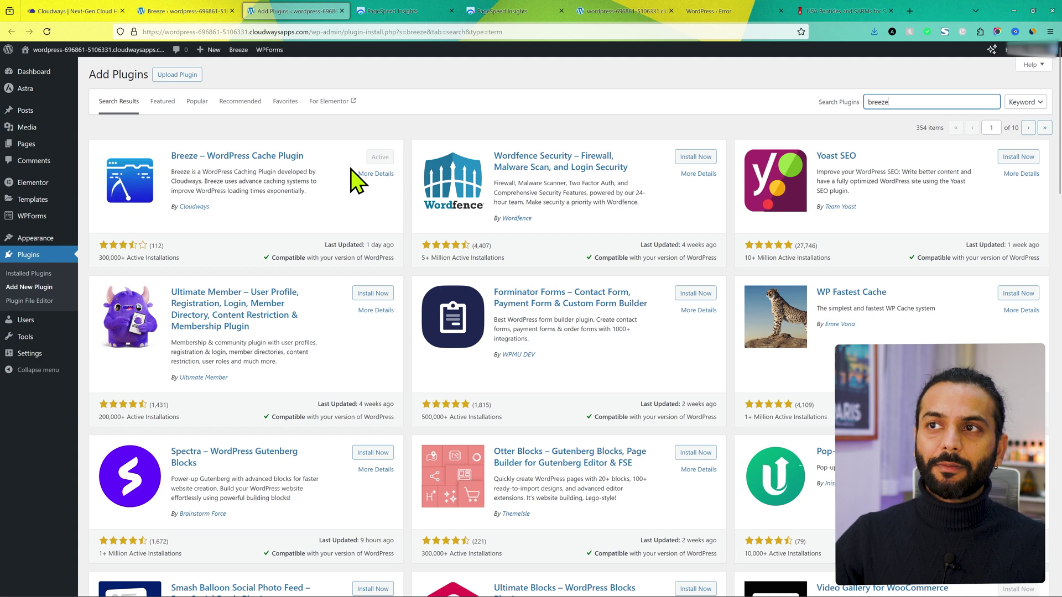
Save Breeze Basic Options with cache system, Gzip compression and browser cache enabled.
mouse_move(36, 357)
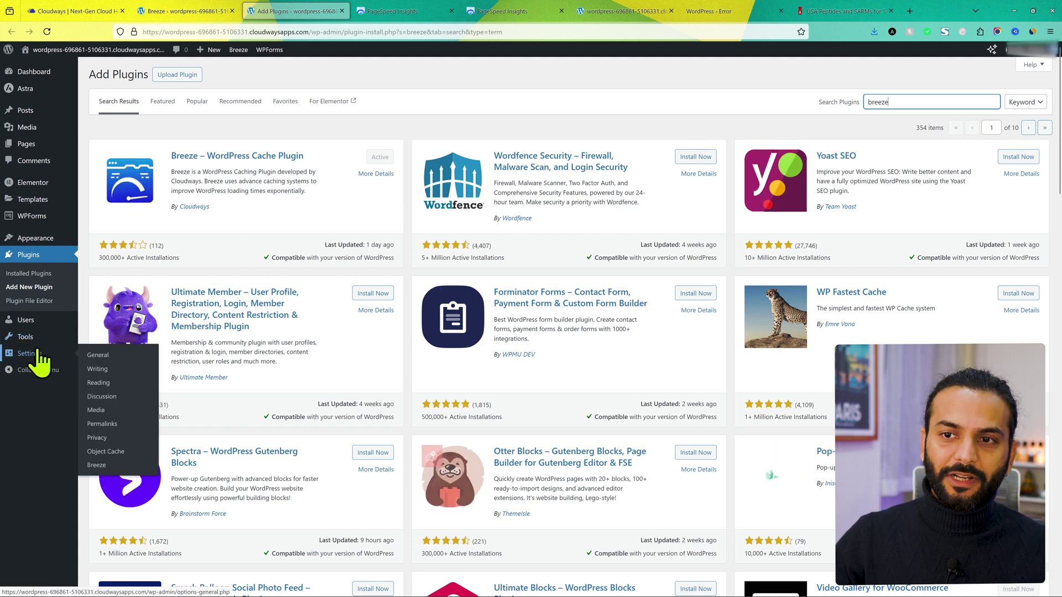
left_click(96, 465)
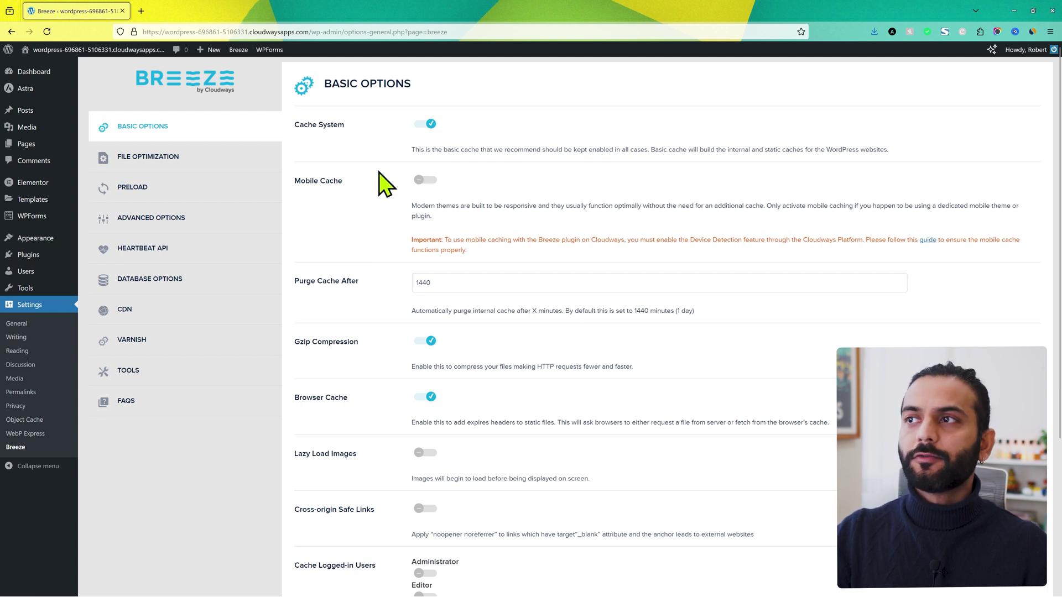
scroll(376, 258, "down", 3)
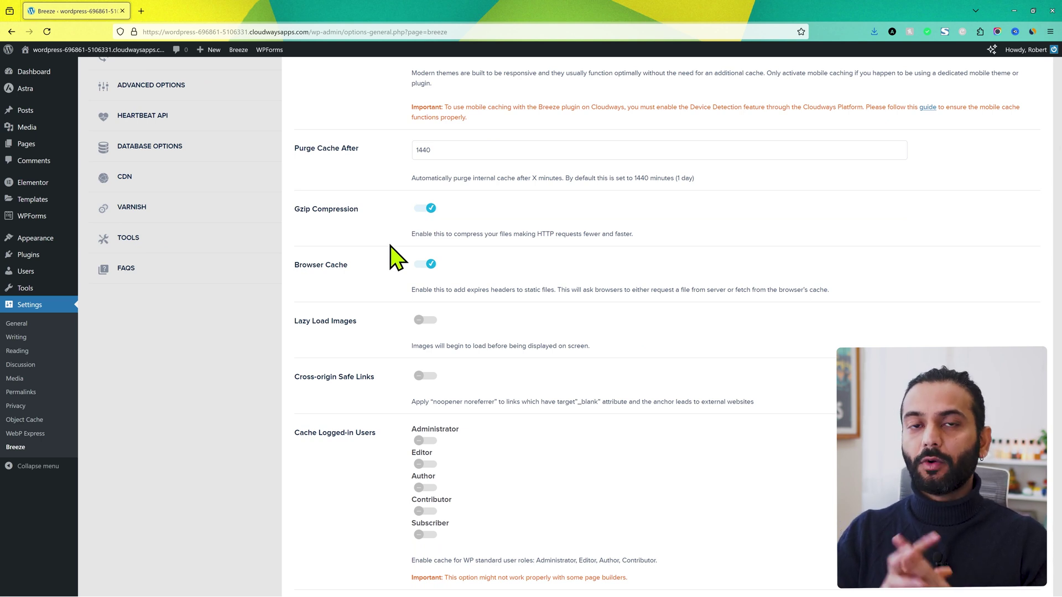
scroll(370, 275, "down", 1)
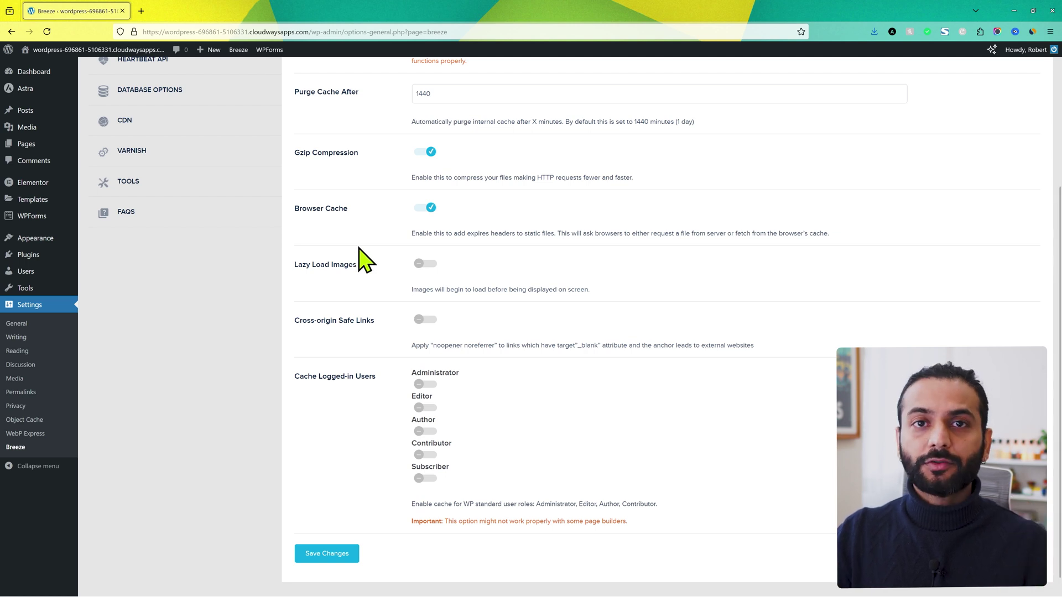
scroll(365, 258, "down", 1)
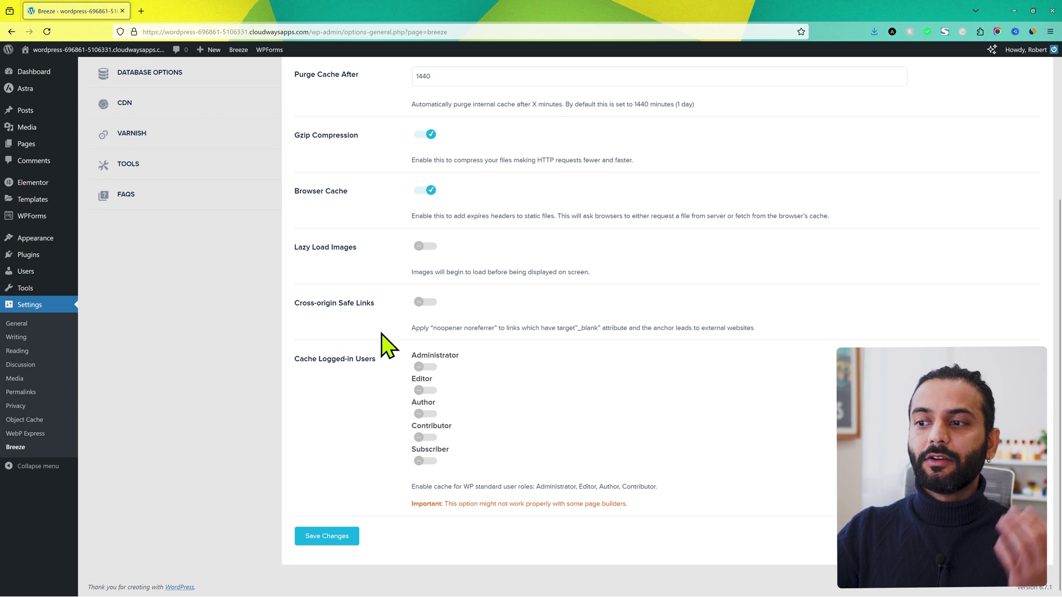
left_click(326, 540)
left_click(186, 158)
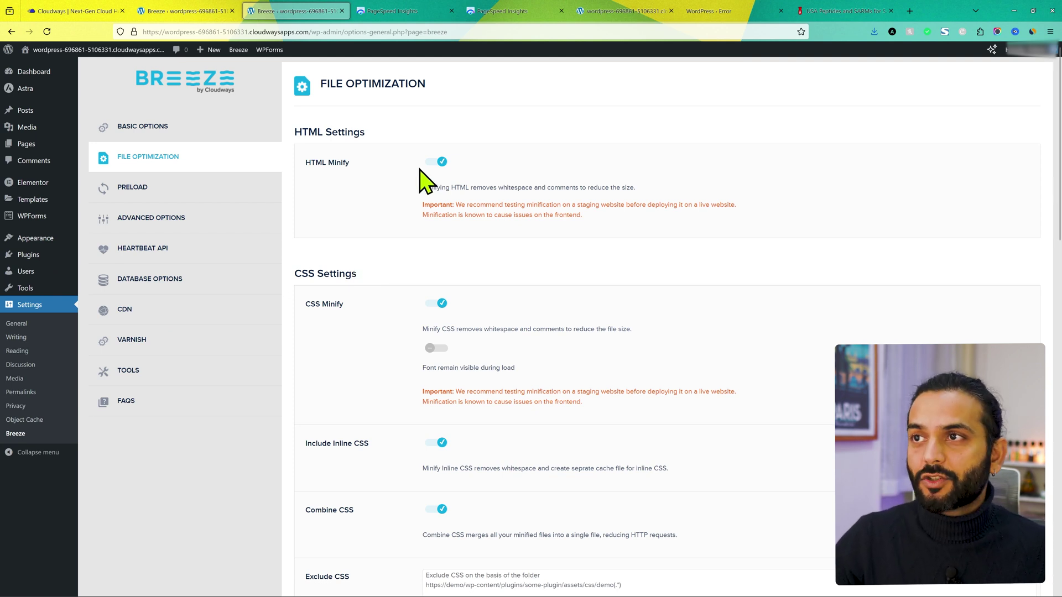
Save File Optimization with HTML, CSS and JS minify, inline and combine options enabled.
scroll(423, 256, "down", 1)
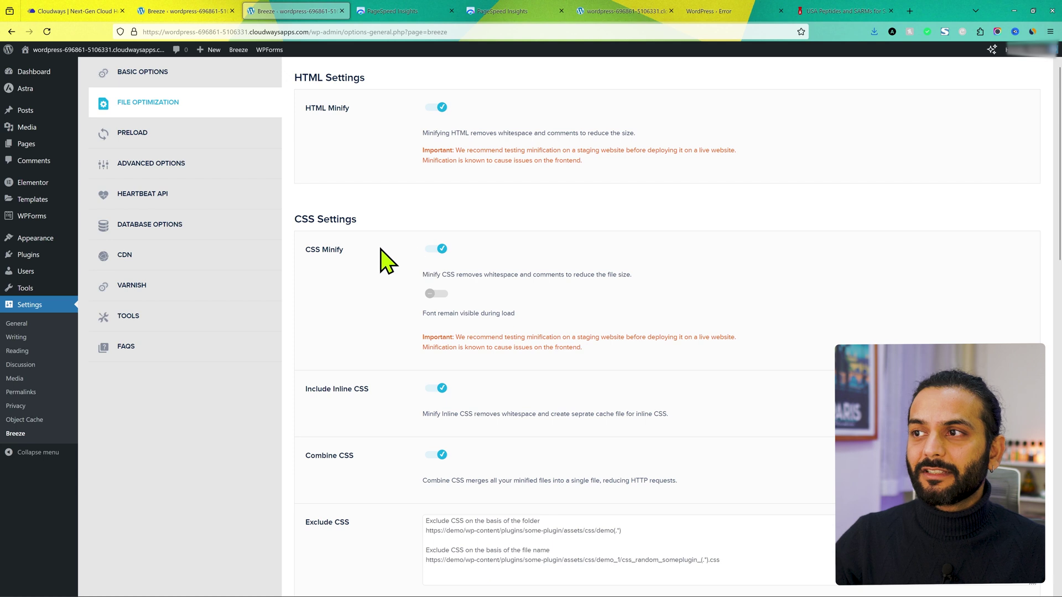
scroll(434, 268, "down", 3)
scroll(432, 260, "down", 1)
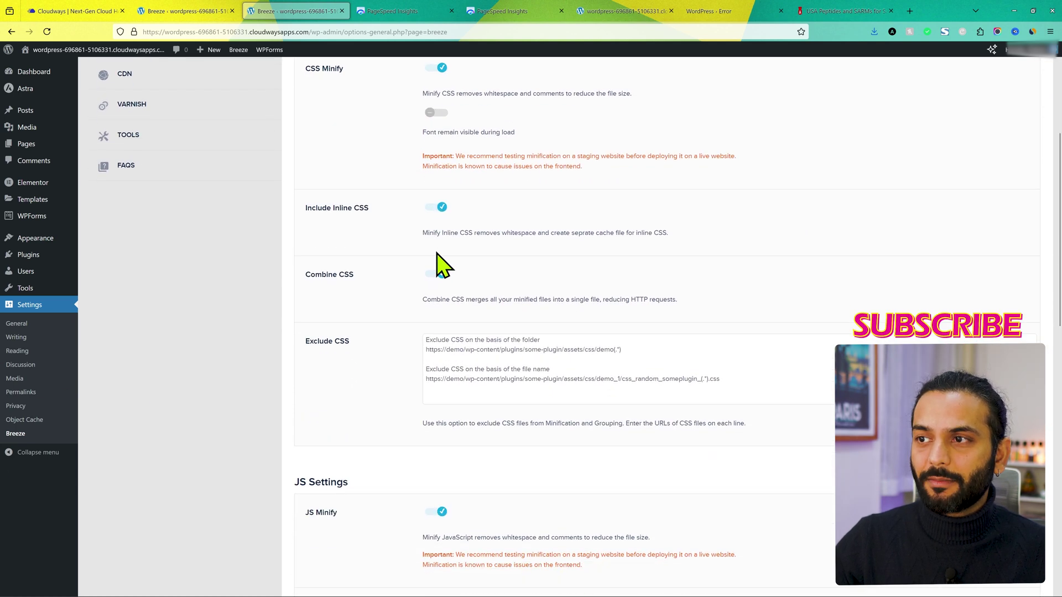
scroll(422, 271, "down", 4)
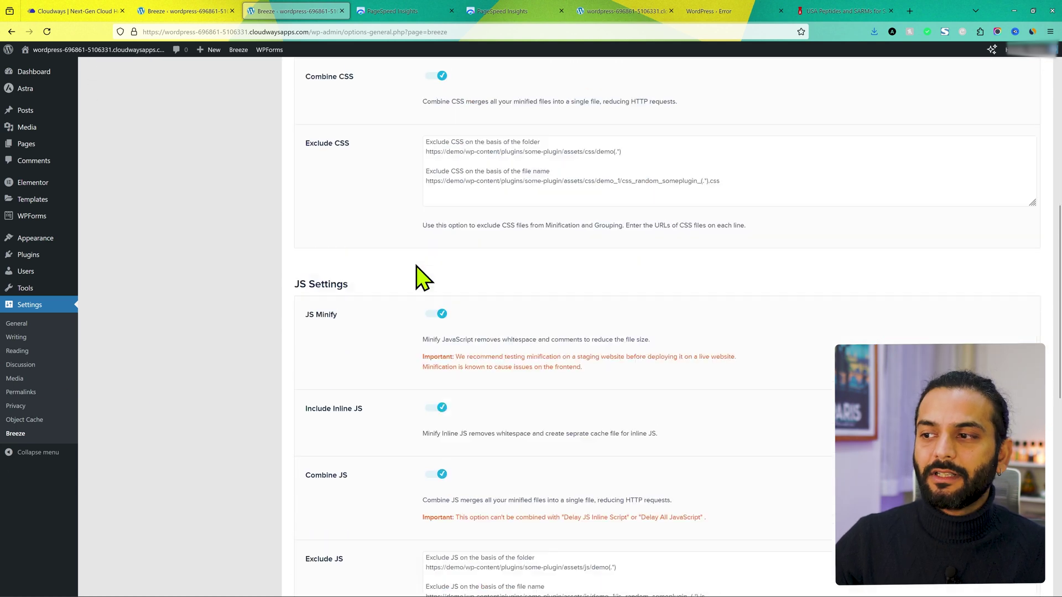
scroll(432, 262, "down", 2)
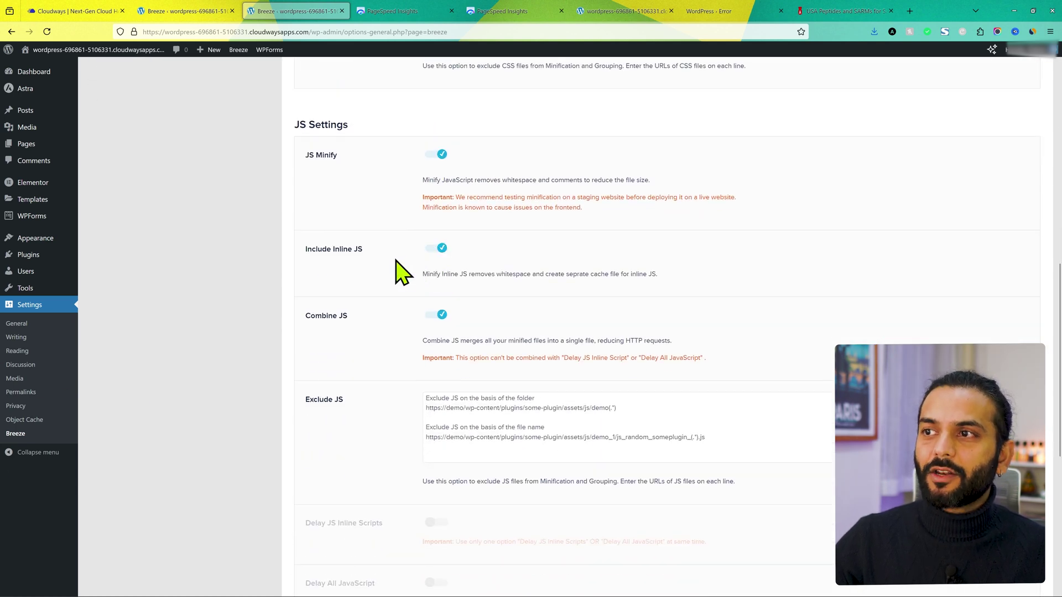
scroll(435, 254, "down", 6)
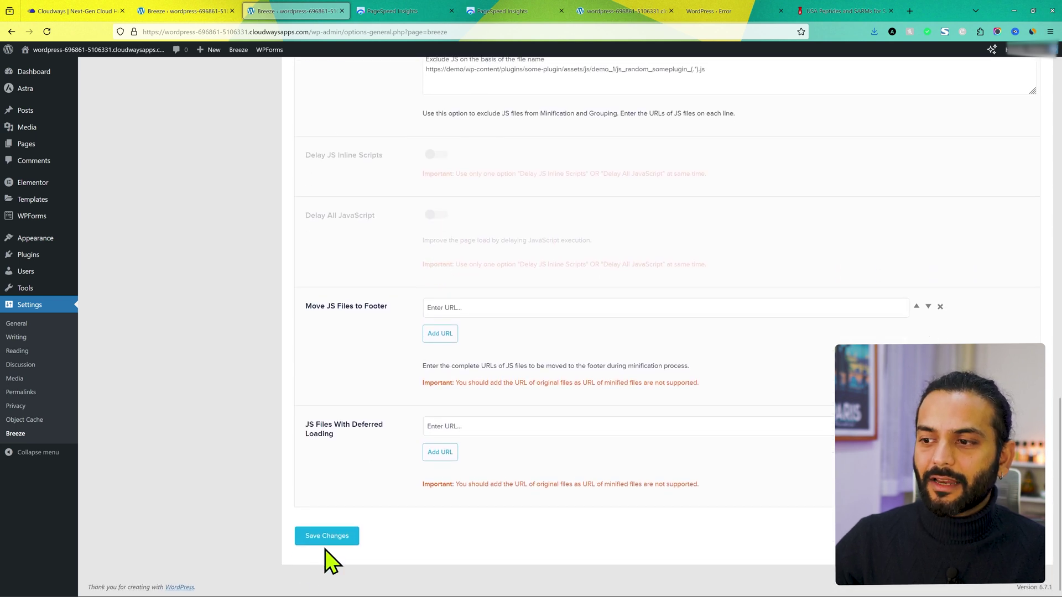
left_click(329, 536)
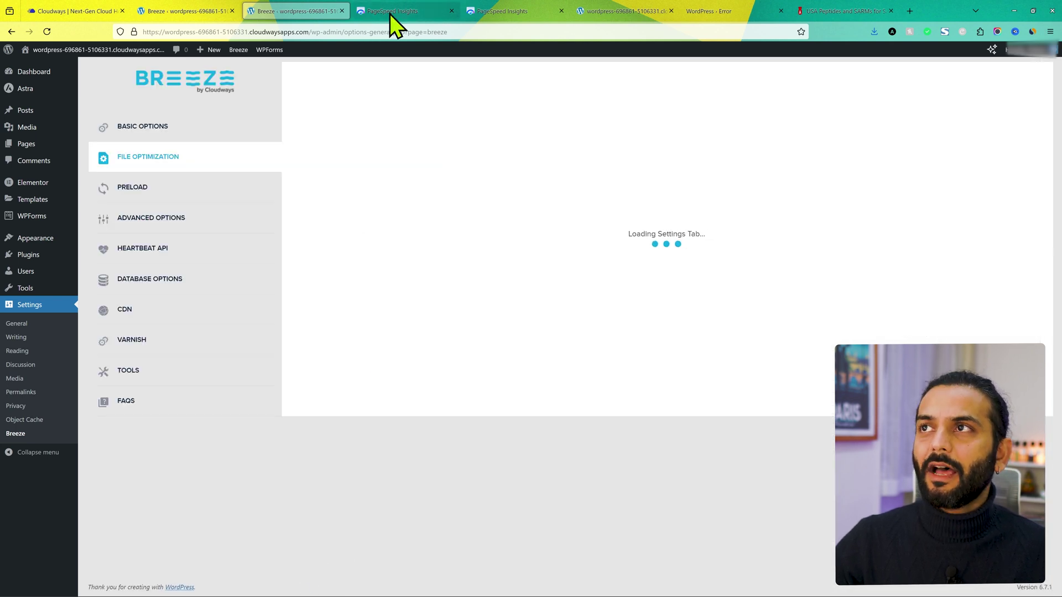
Reload the site's homepage to check the current optimizations.
left_click(625, 11)
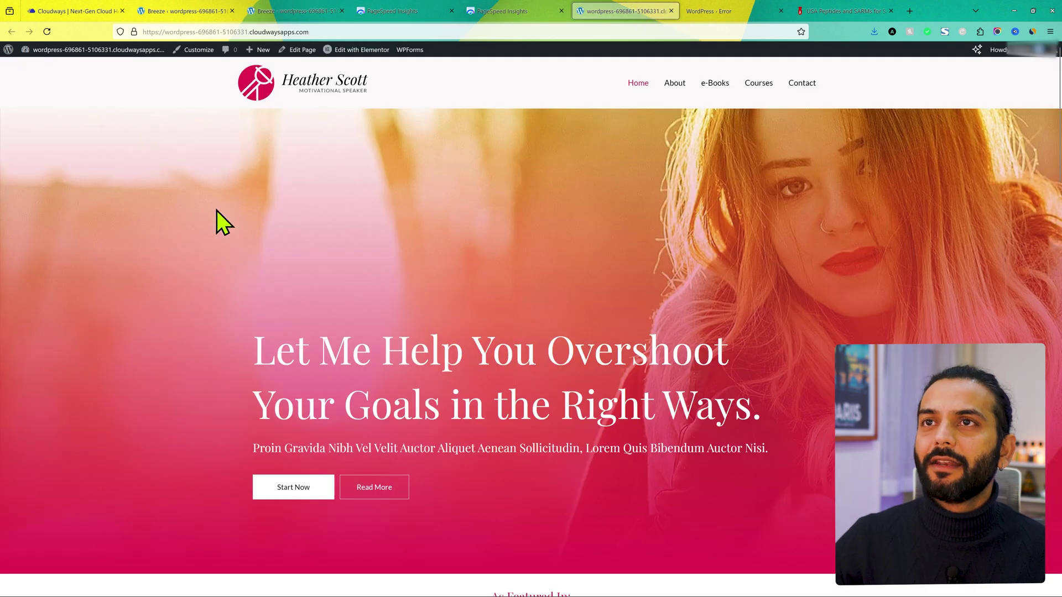
scroll(243, 315, "down", 5)
scroll(247, 315, "up", 5)
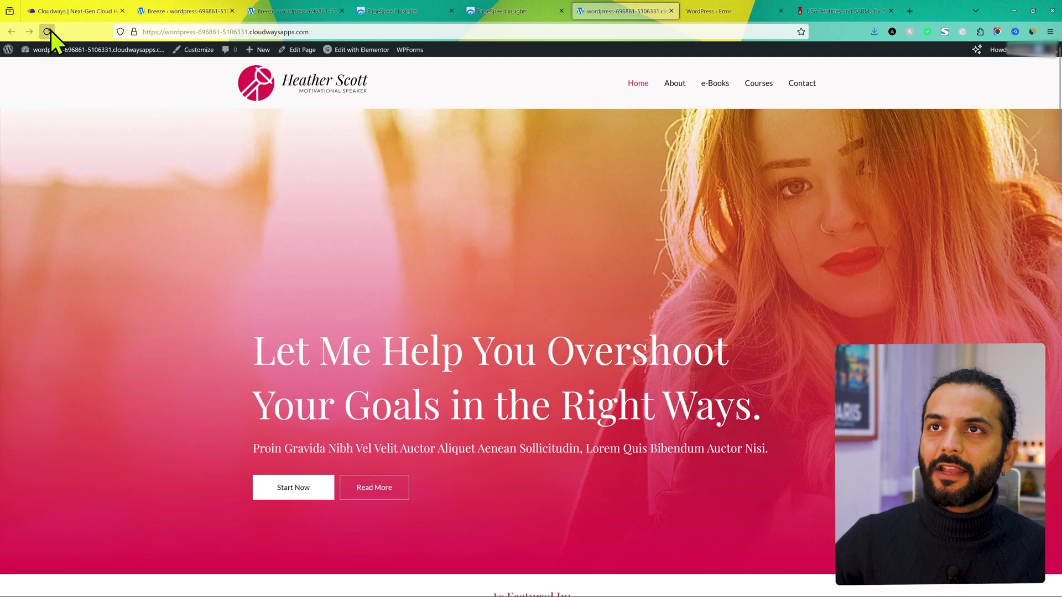
left_click(47, 31)
scroll(395, 299, "down", 5)
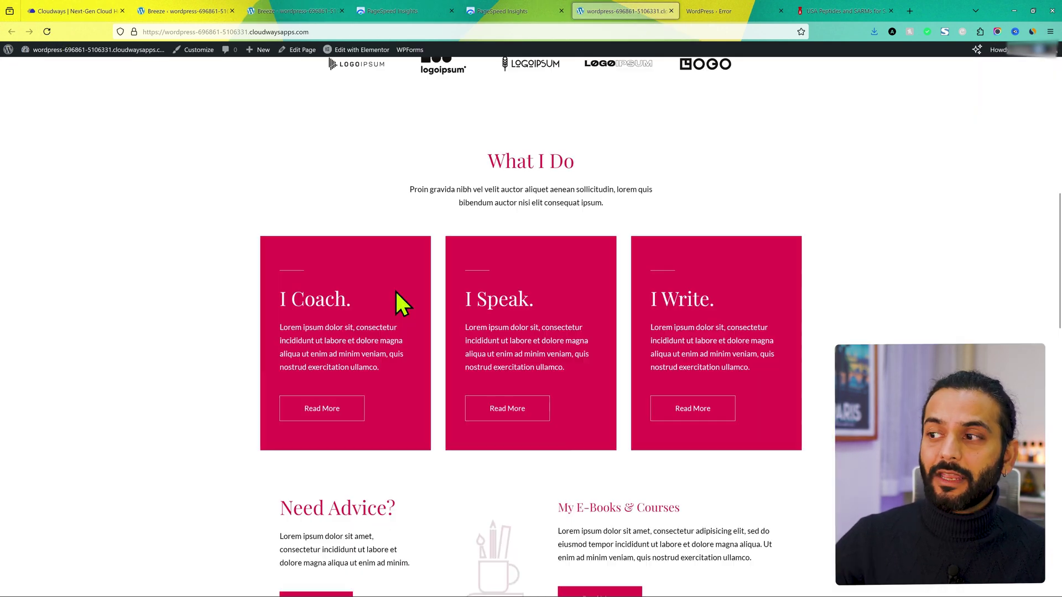
scroll(396, 299, "up", 5)
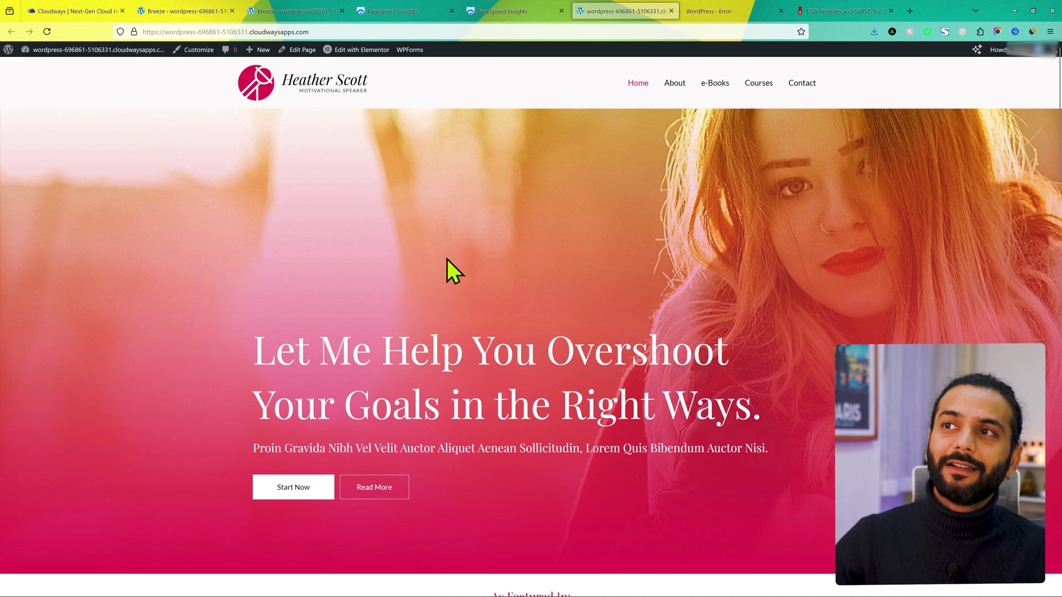
Turn off Combine JS and JS Minify in Breeze and save with a cache clear.
left_click(182, 10)
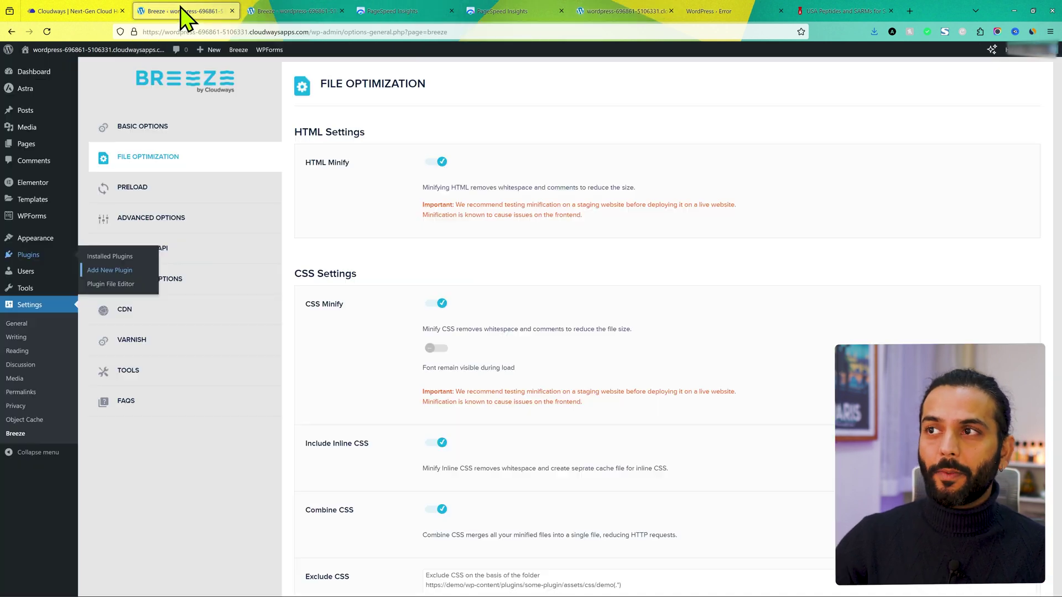
scroll(485, 348, "down", 2)
scroll(485, 349, "up", 2)
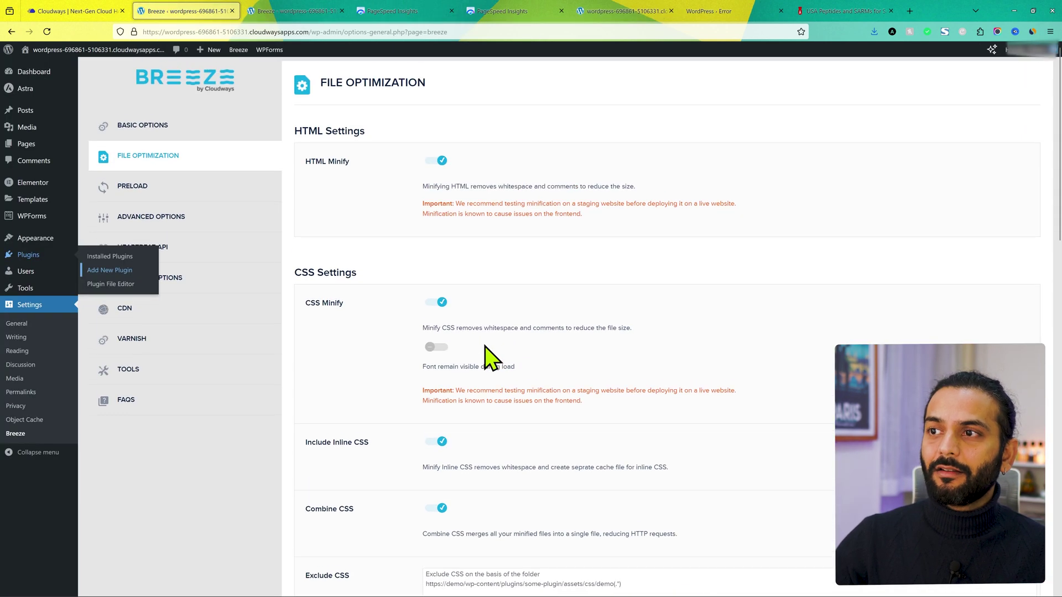
scroll(468, 375, "down", 8)
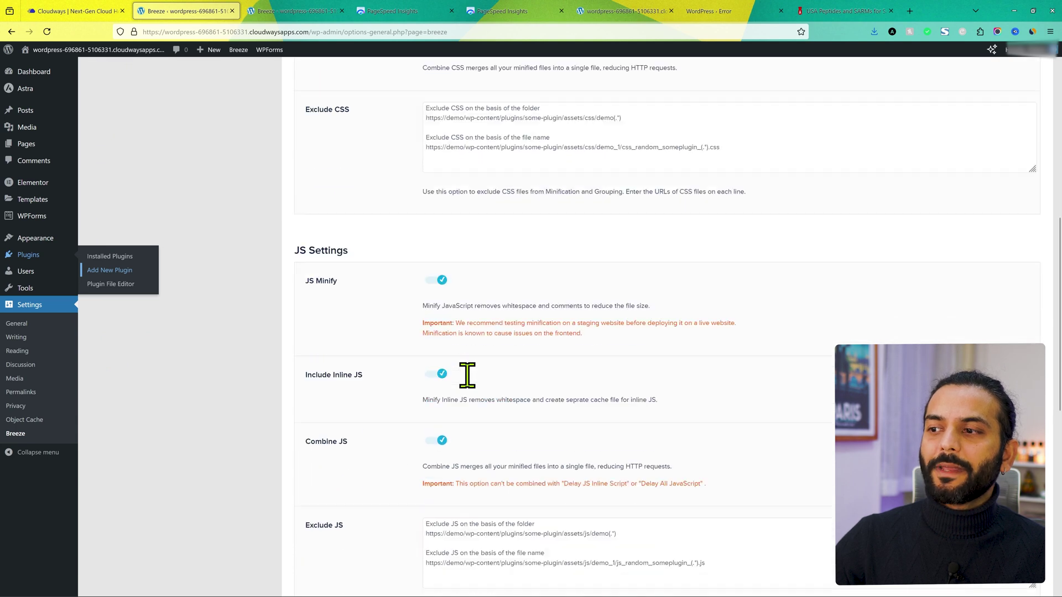
scroll(467, 375, "down", 2)
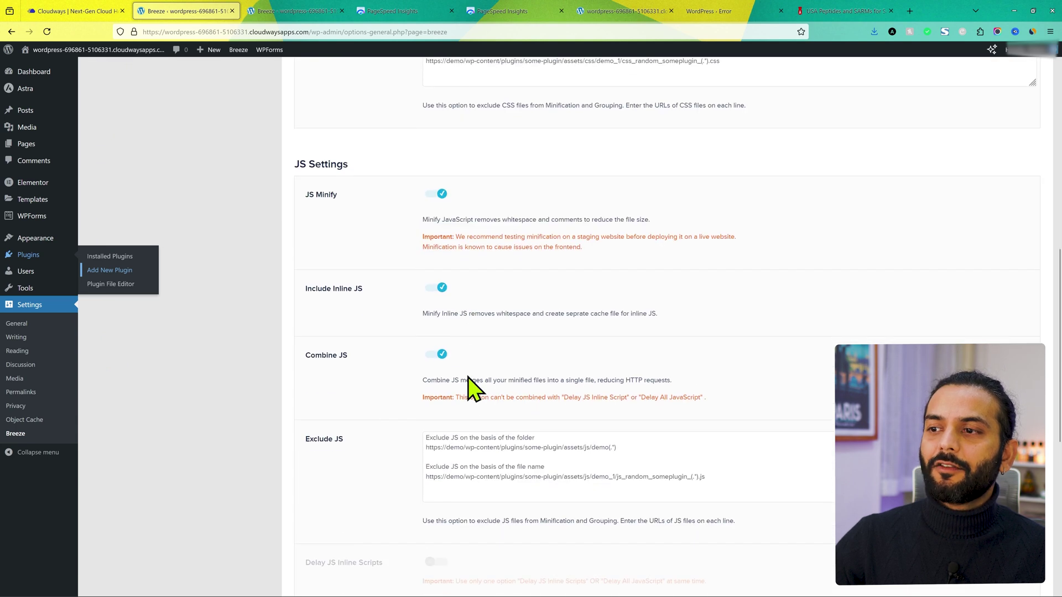
left_click(433, 357)
scroll(498, 345, "up", 1)
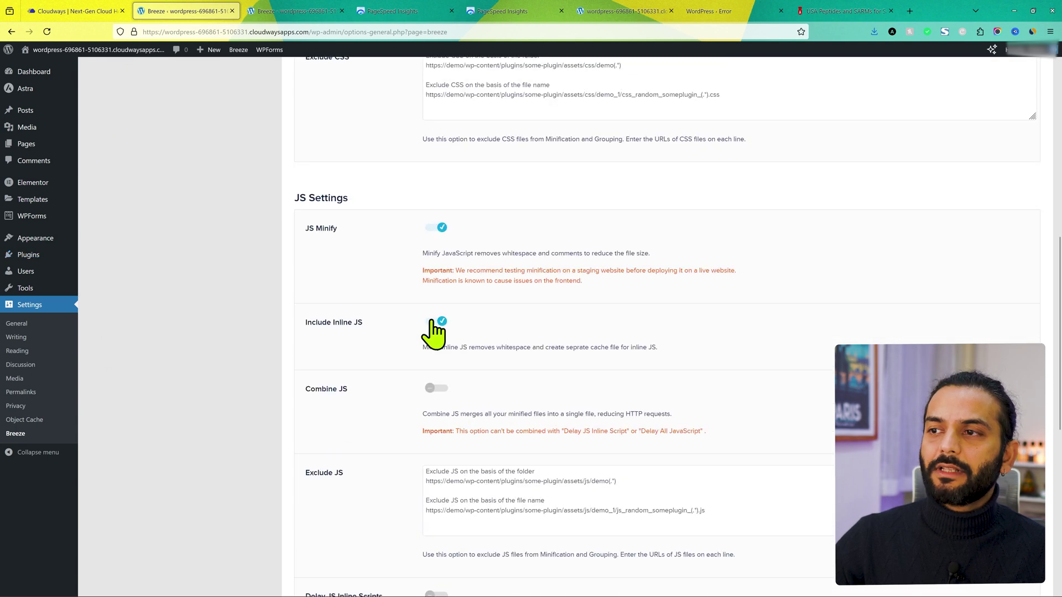
left_click(437, 228)
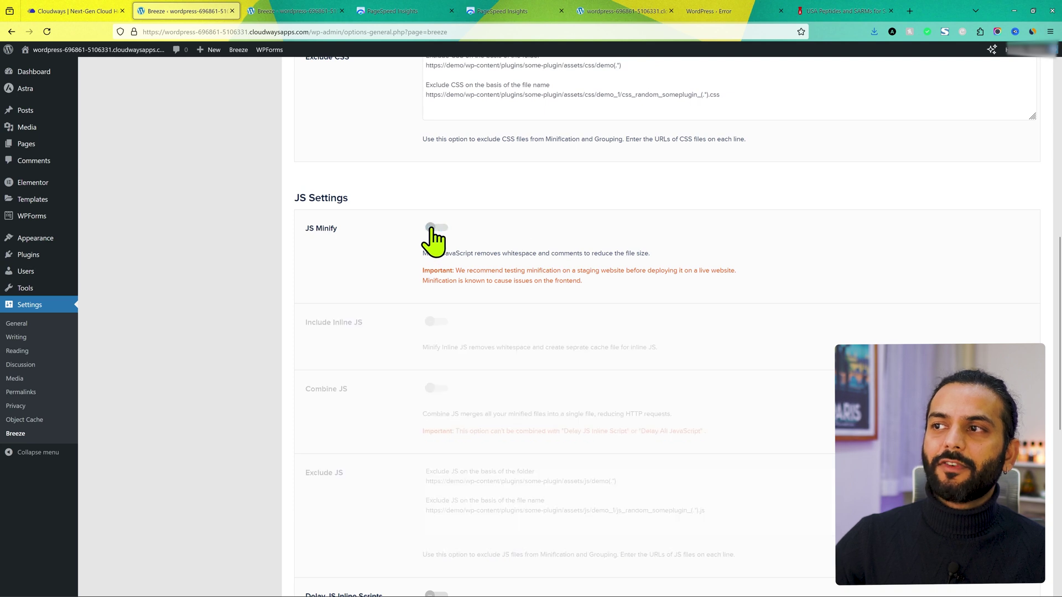
scroll(567, 260, "up", 1)
scroll(569, 263, "down", 9)
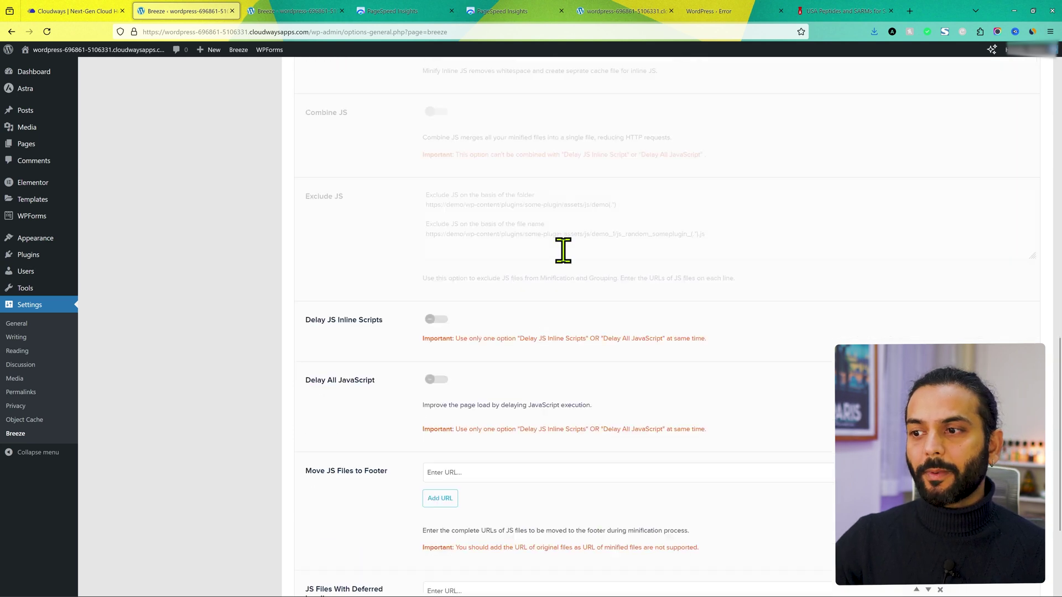
left_click(339, 530)
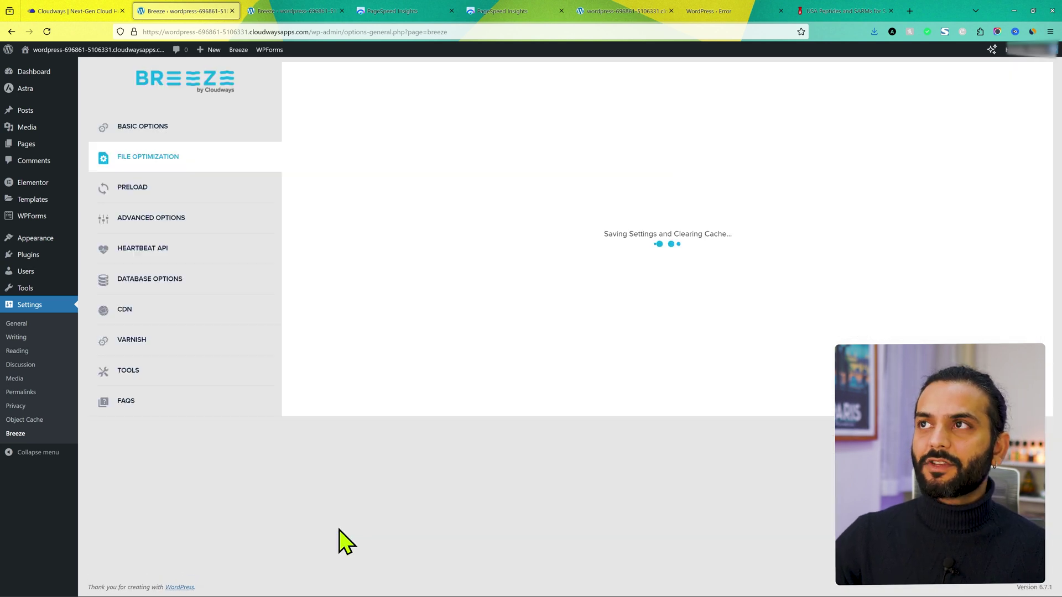
left_click(629, 10)
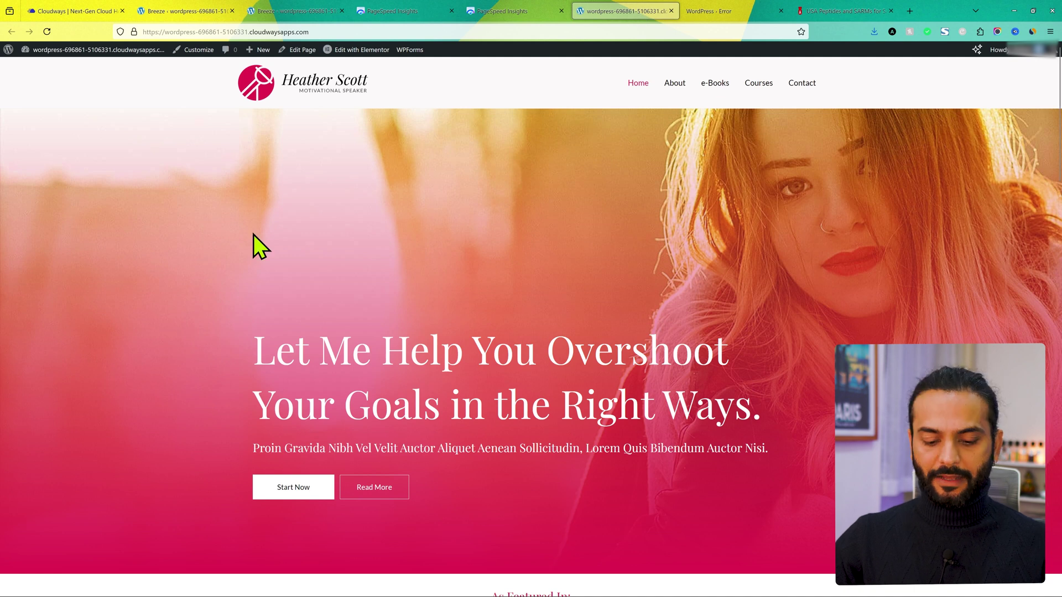
After reloading the homepage, turn Breeze's JS Minify and Combine JS back on.
key("F5")
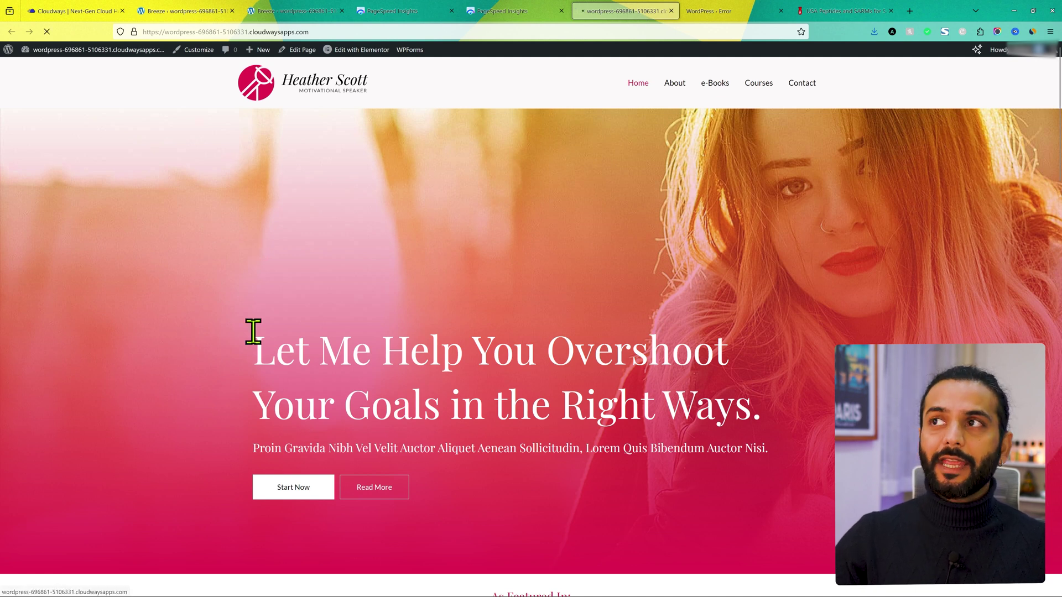
key("ctrl+2")
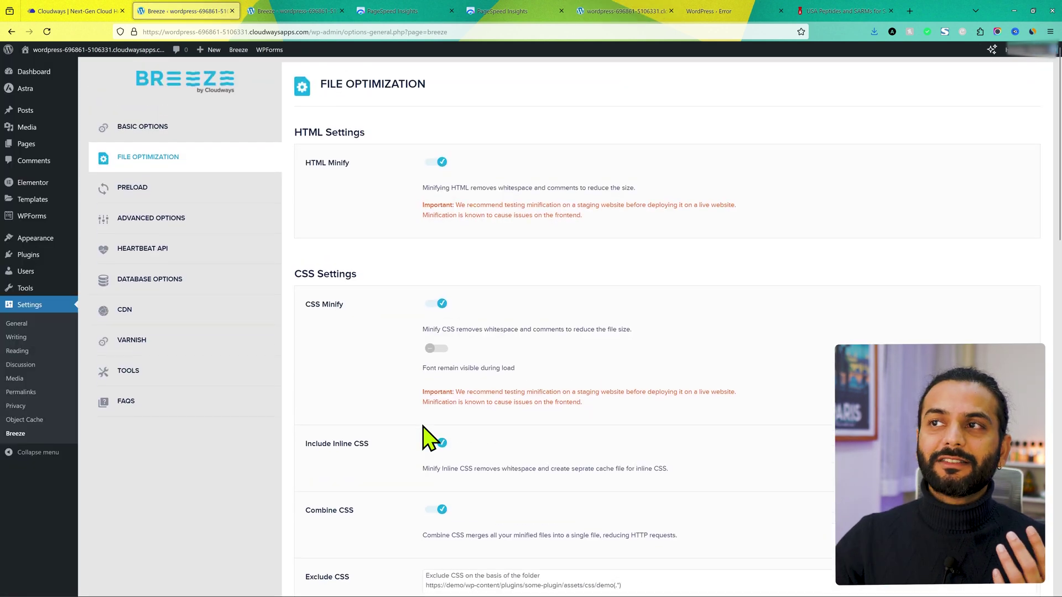
scroll(429, 439, "down", 10)
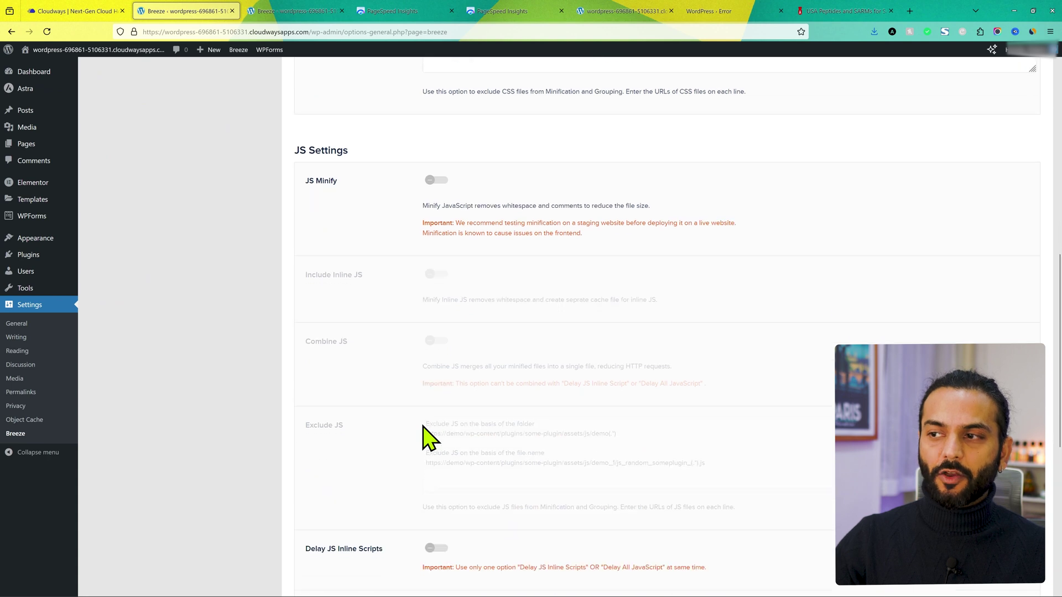
scroll(428, 440, "down", 1)
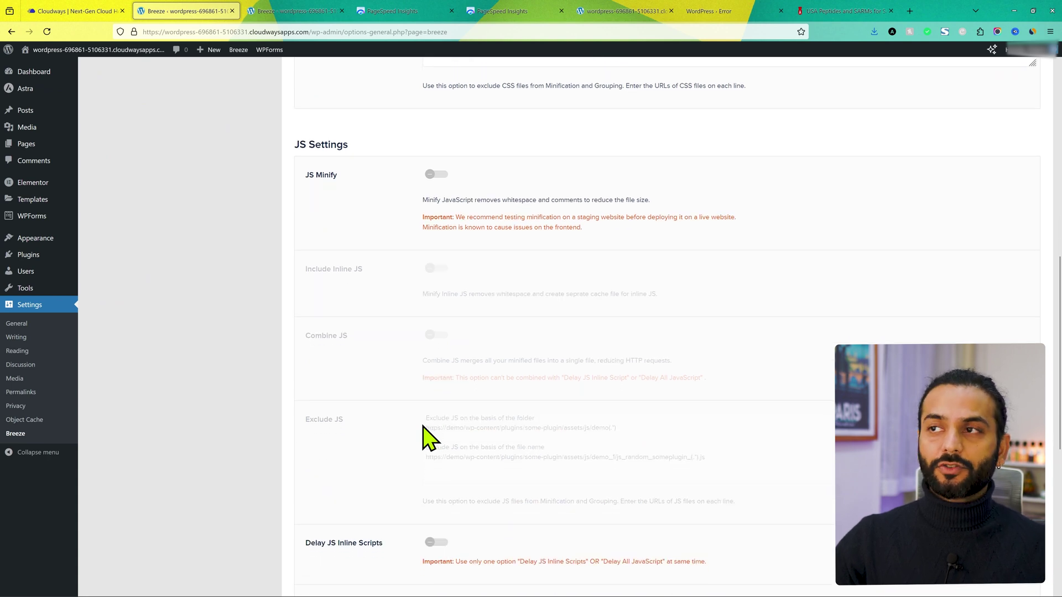
left_click(437, 175)
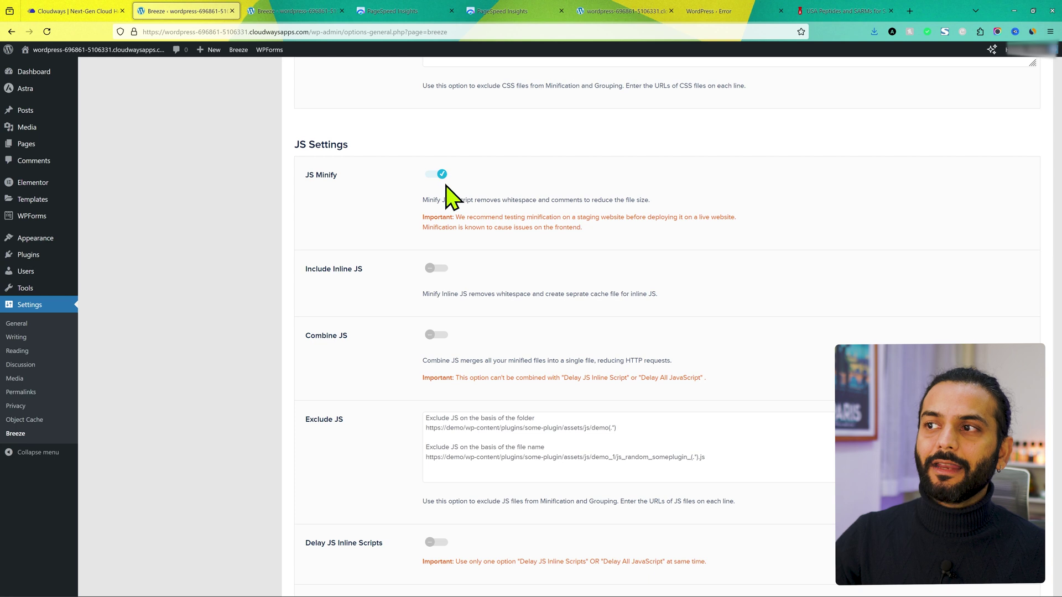
left_click(437, 335)
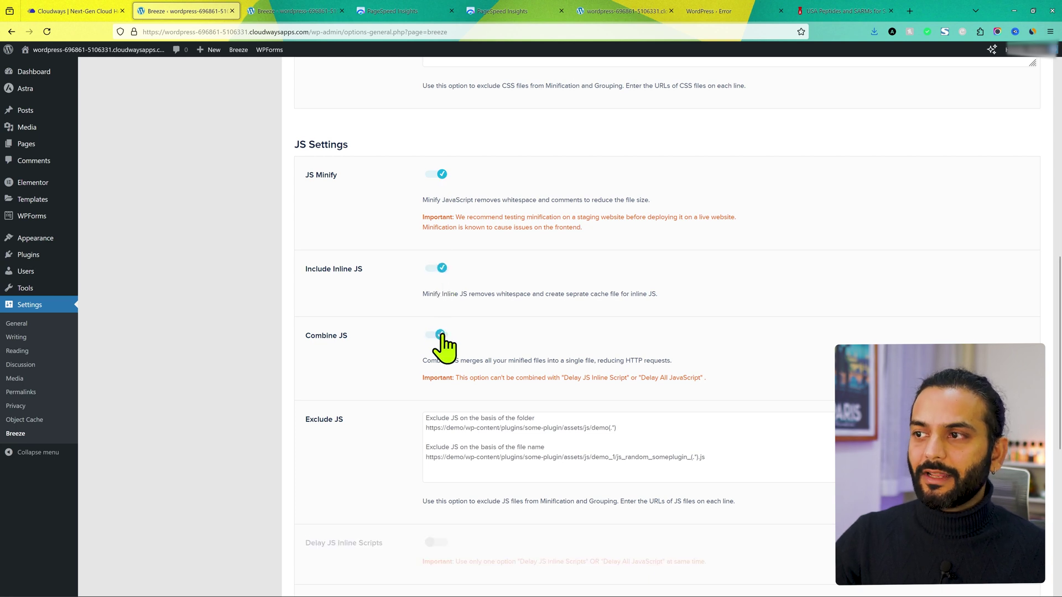
Turn off Combine CSS, Include Inline CSS and CSS Minify, then save with a cache clear.
scroll(495, 246, "up", 5)
scroll(490, 239, "up", 3)
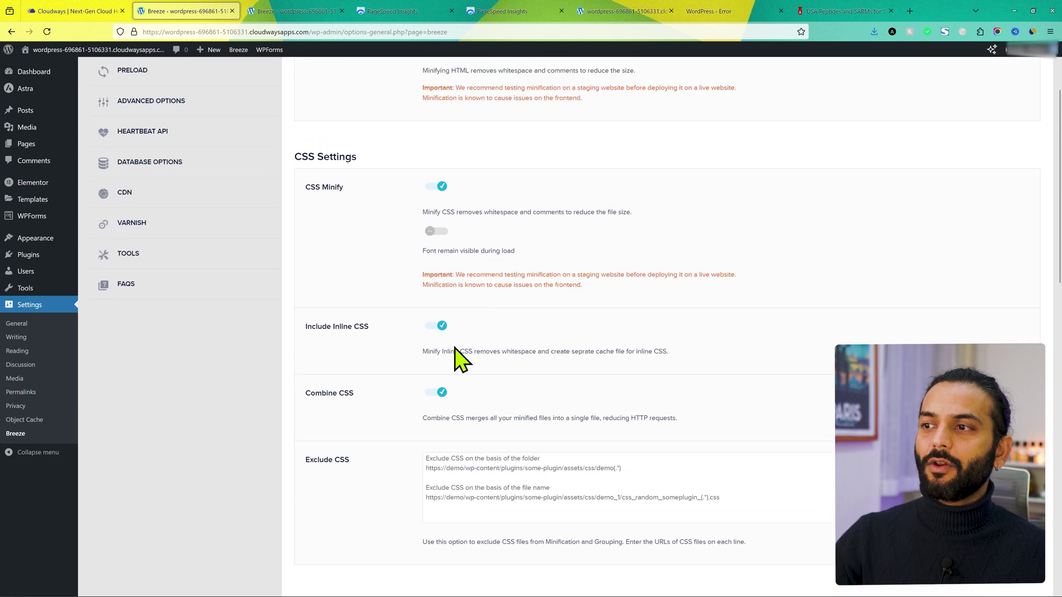
left_click(436, 394)
left_click(437, 327)
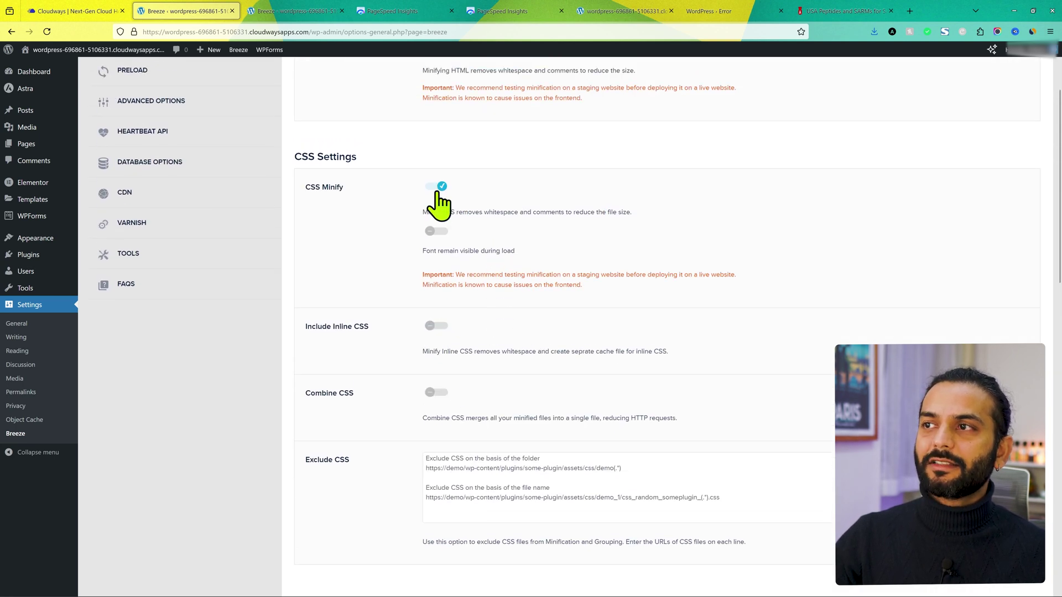
left_click(437, 188)
scroll(539, 422, "down", 12)
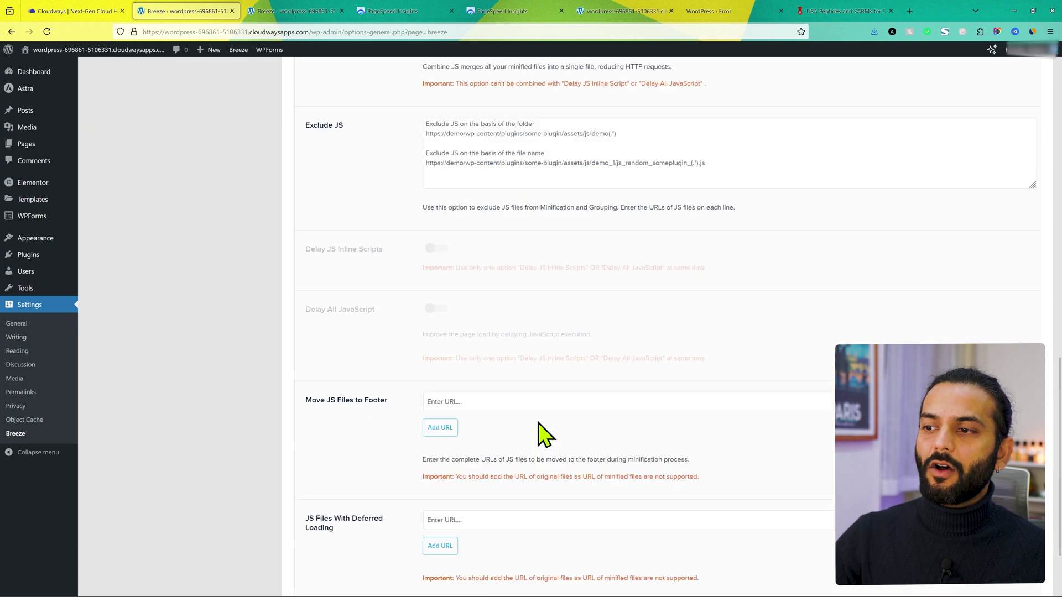
left_click(323, 528)
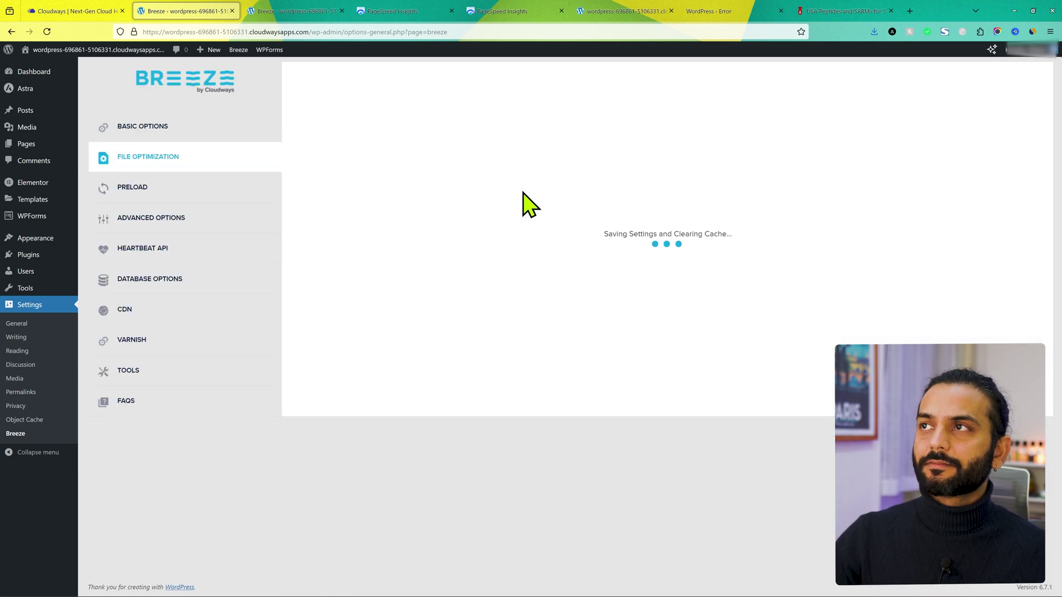
left_click(656, 10)
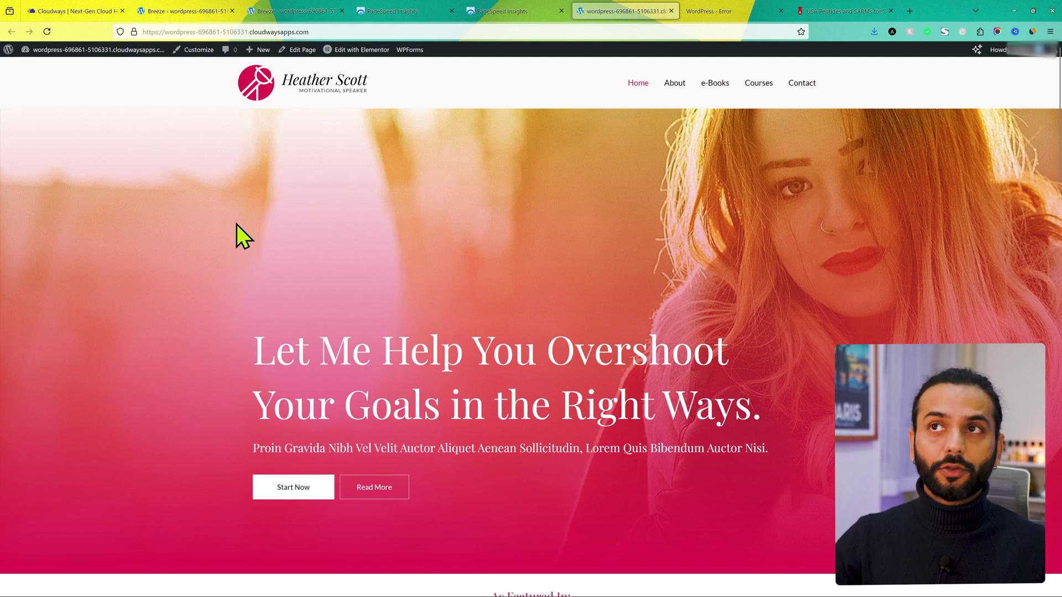
Turn CSS Minify and Include Inline CSS back on, save, and check the homepage.
left_click(190, 10)
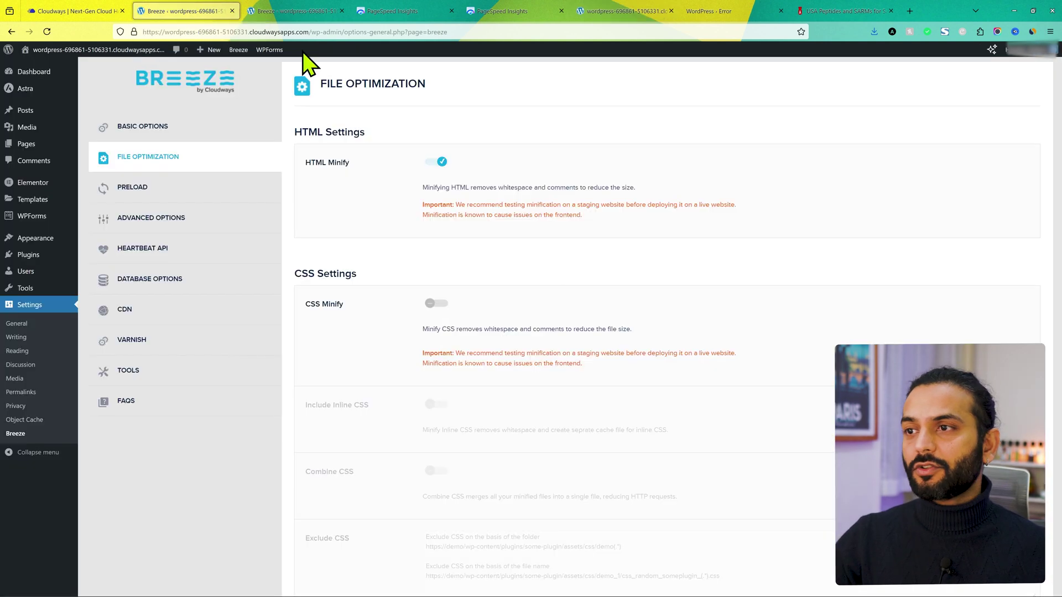
scroll(475, 240, "down", 2)
left_click(437, 182)
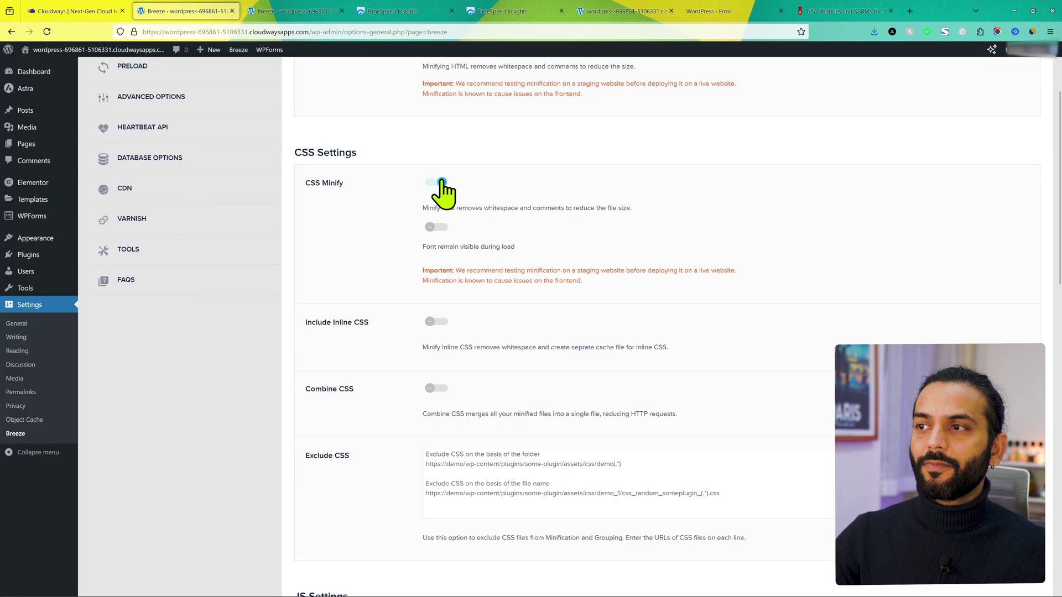
left_click(439, 388)
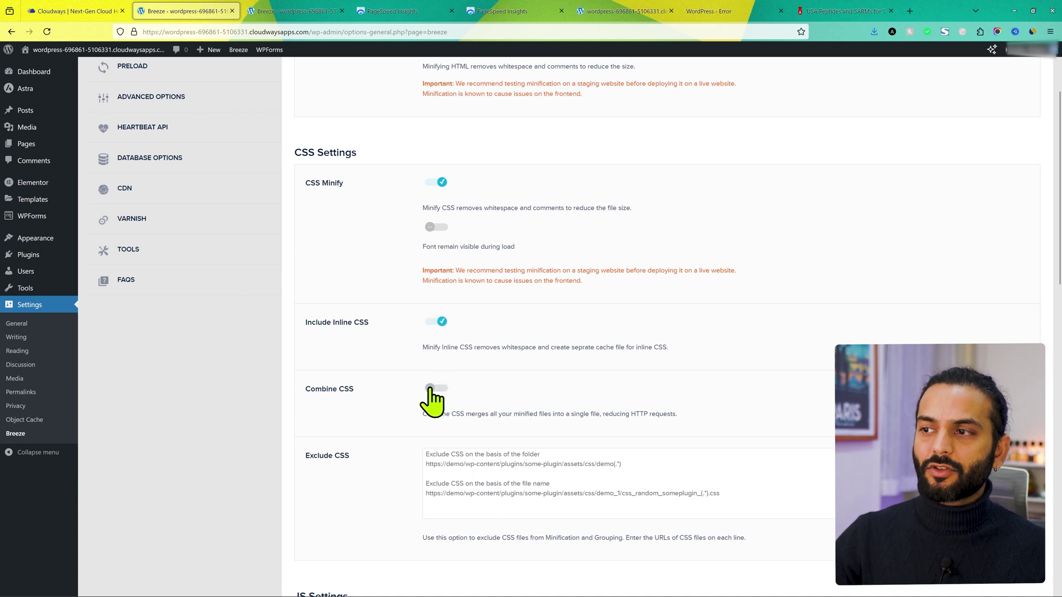
scroll(486, 417, "down", 20)
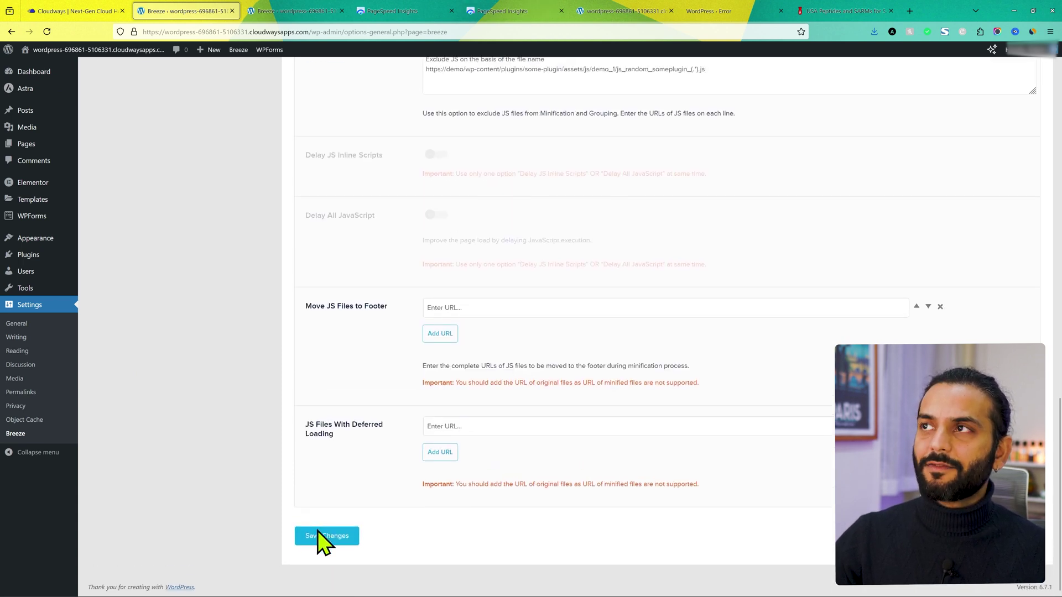
left_click(318, 531)
left_click(652, 11)
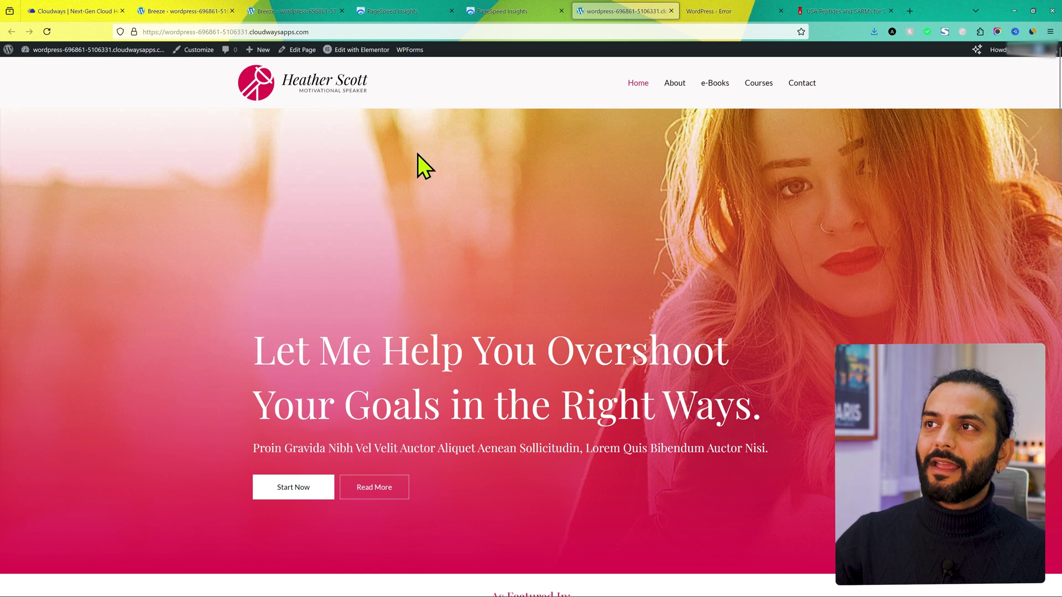
Switch Combine CSS back on in Breeze's File Optimization settings.
left_click(166, 10)
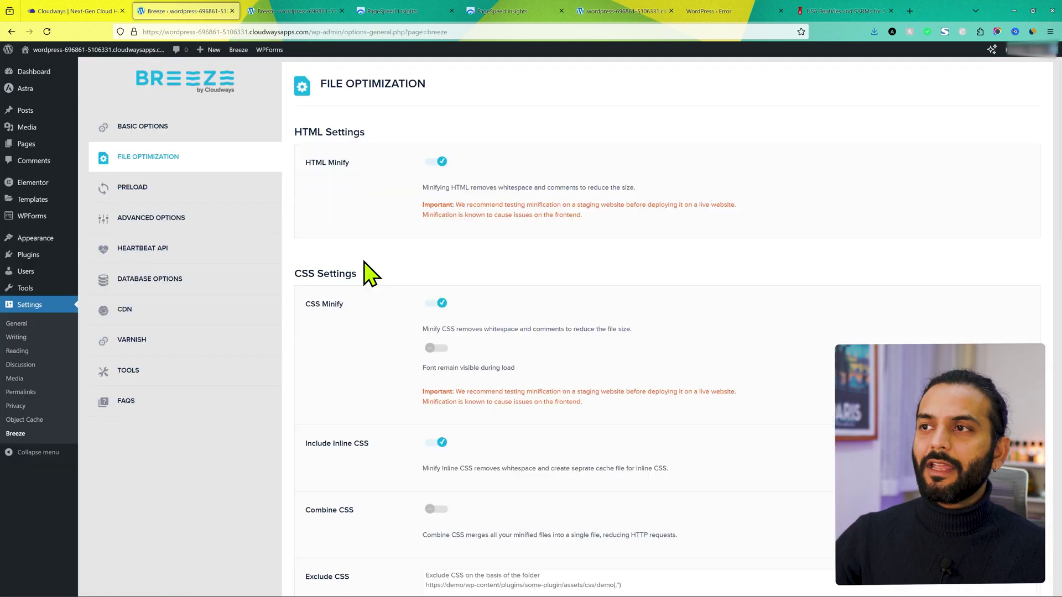
scroll(420, 208, "down", 5)
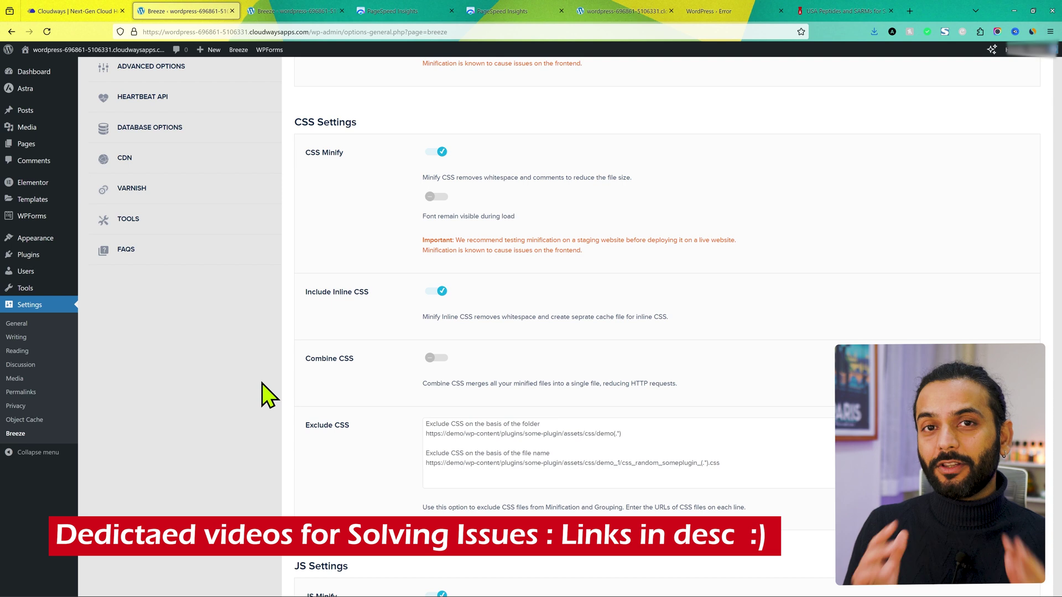
left_click(437, 358)
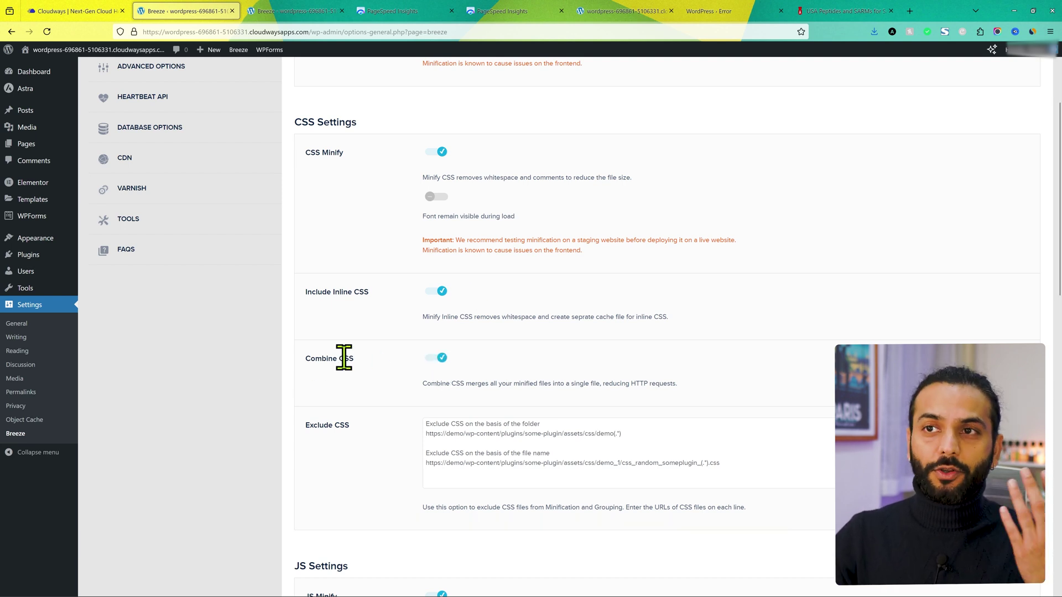
scroll(344, 357, "down", 2)
scroll(351, 367, "up", 4)
left_click(297, 178)
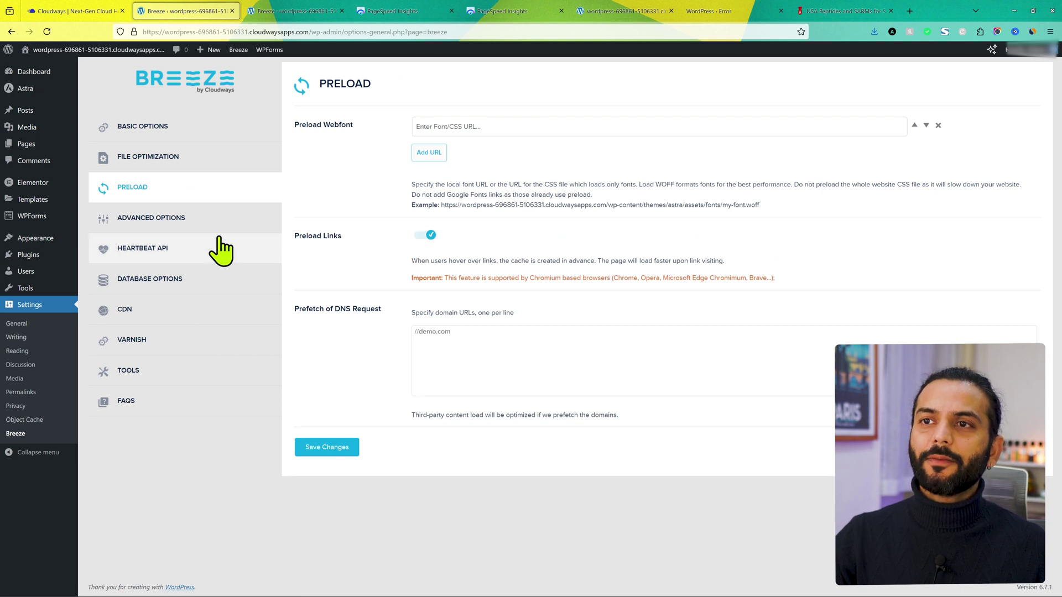
Look through Breeze's Advanced Options and Heartbeat API settings, ending on Database Options.
left_click(197, 226)
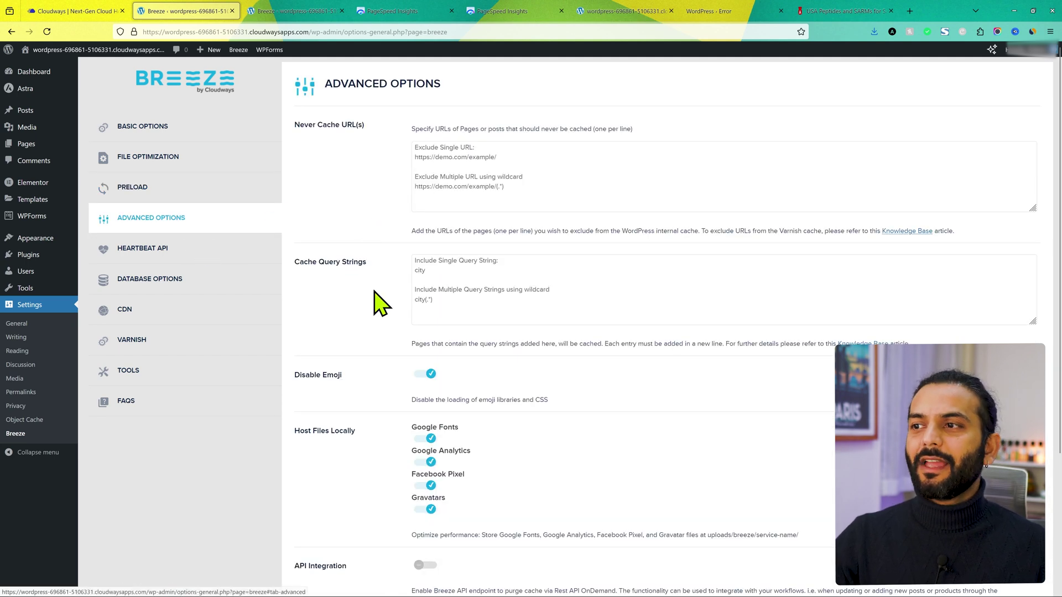
scroll(372, 302, "down", 3)
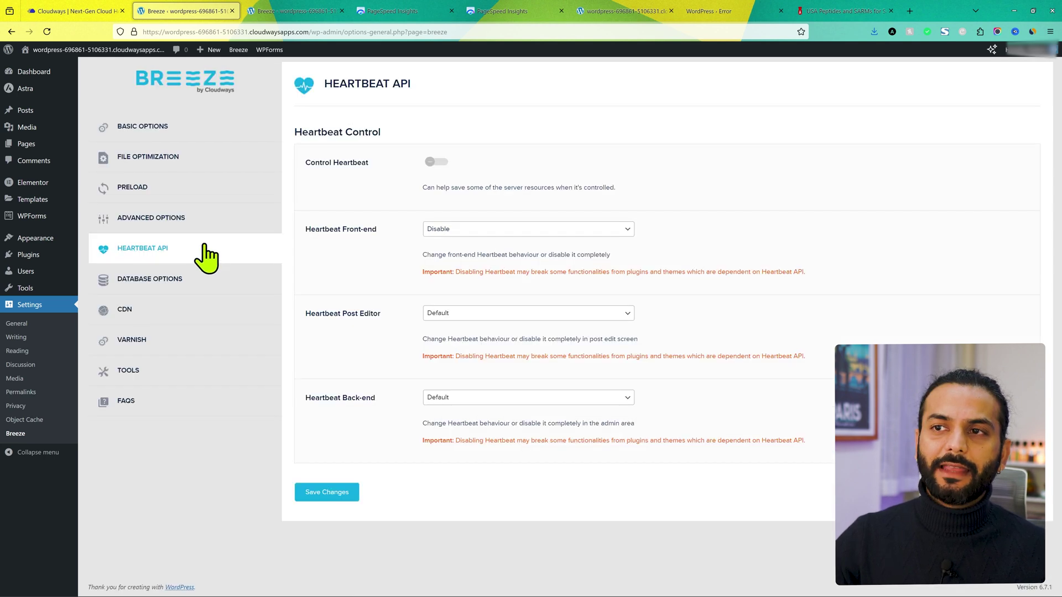
left_click(205, 254)
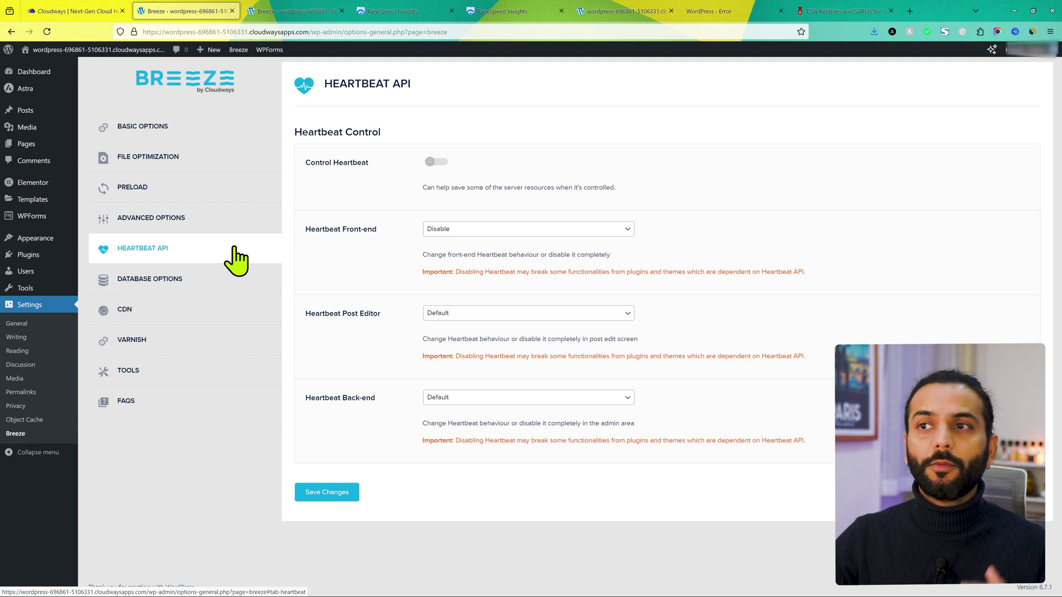
left_click(217, 276)
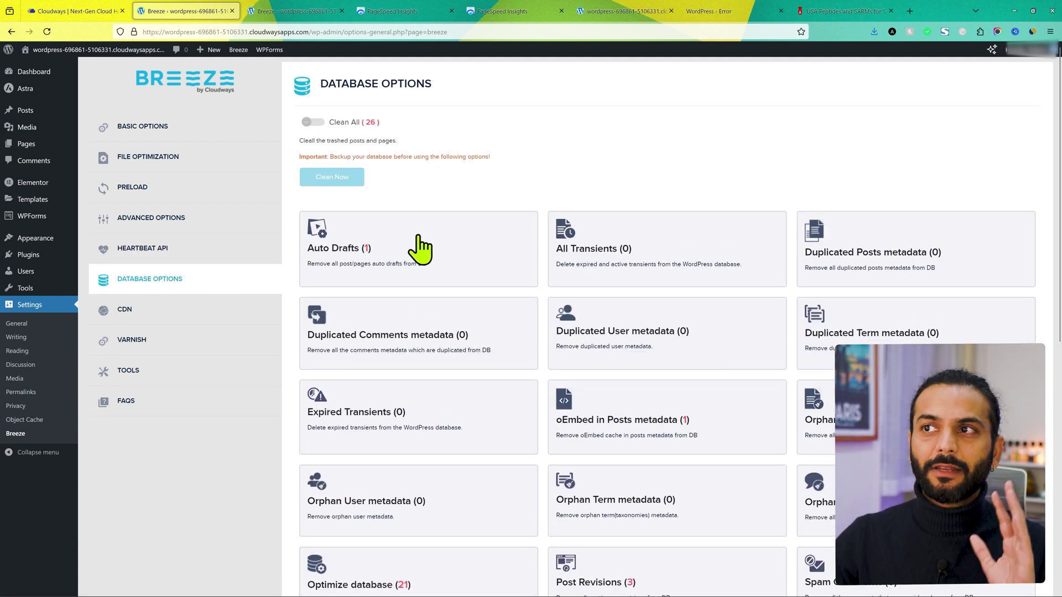
scroll(420, 249, "down", 5)
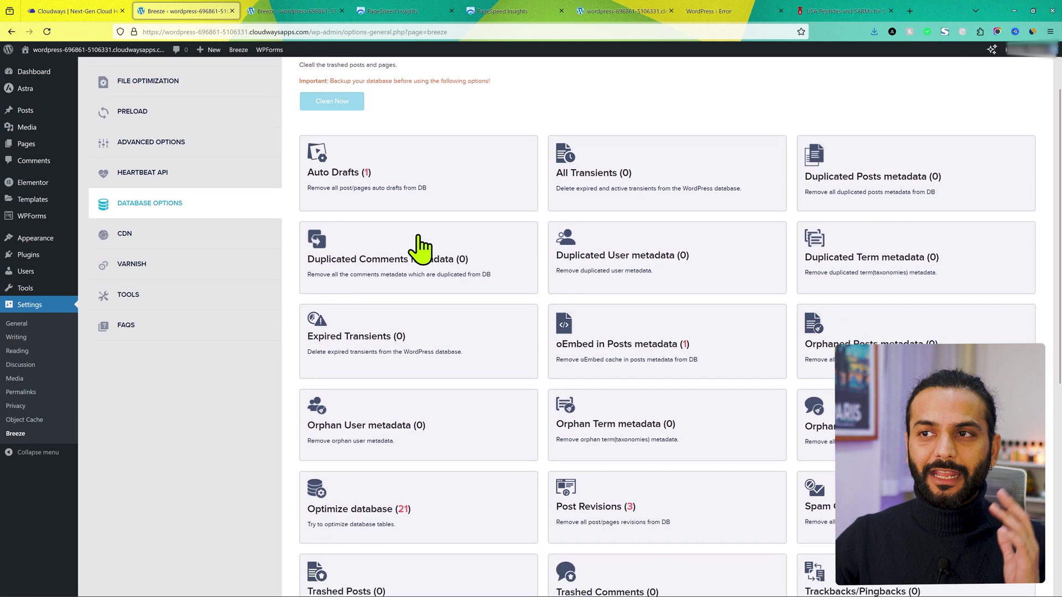
scroll(431, 260, "down", 1)
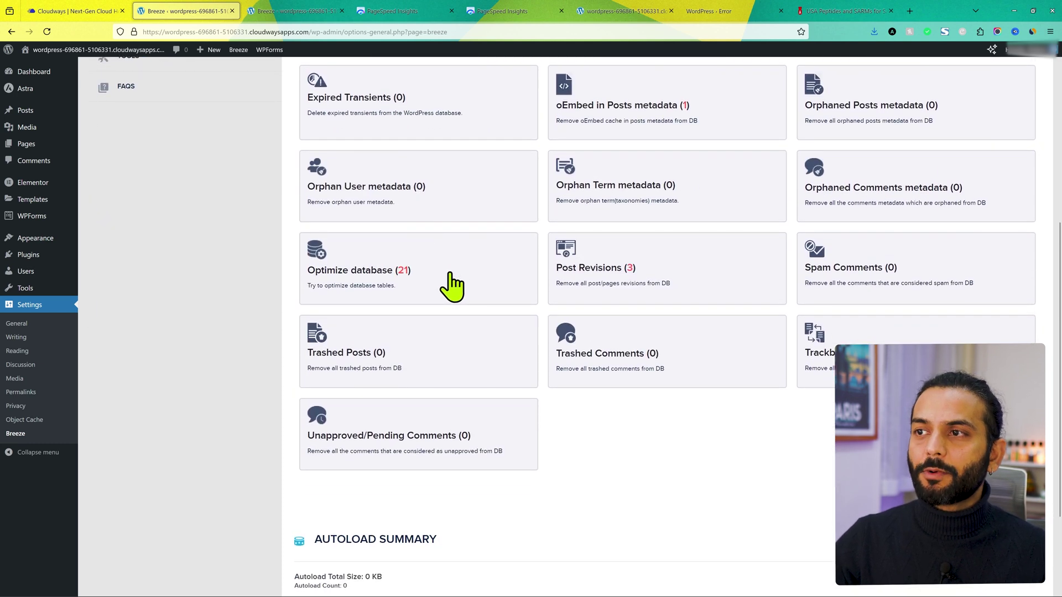
left_click(453, 284)
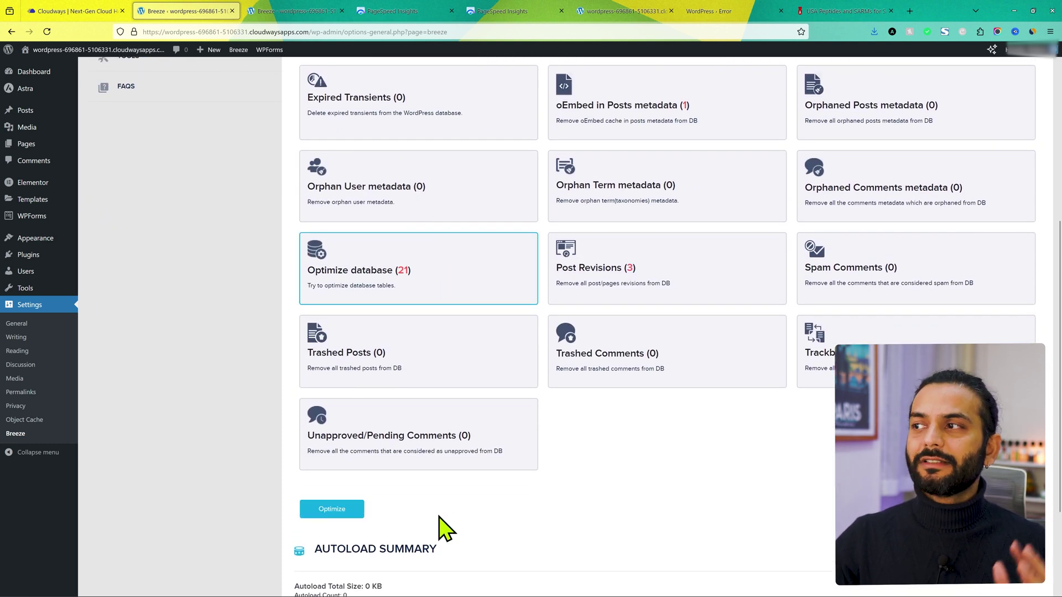
scroll(446, 529, "down", 1)
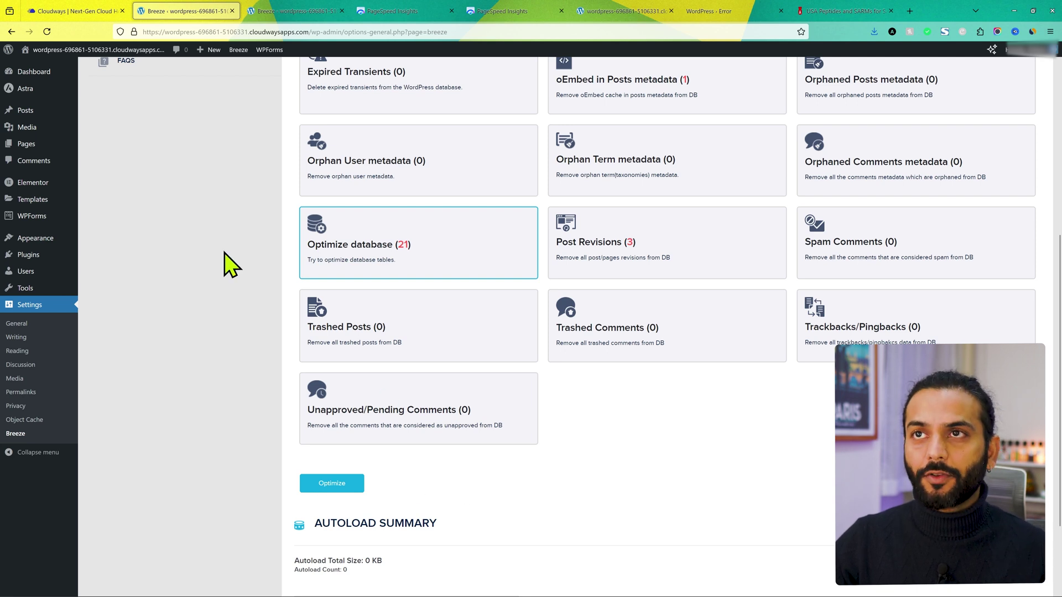
scroll(224, 253, "up", 5)
scroll(224, 257, "down", 6)
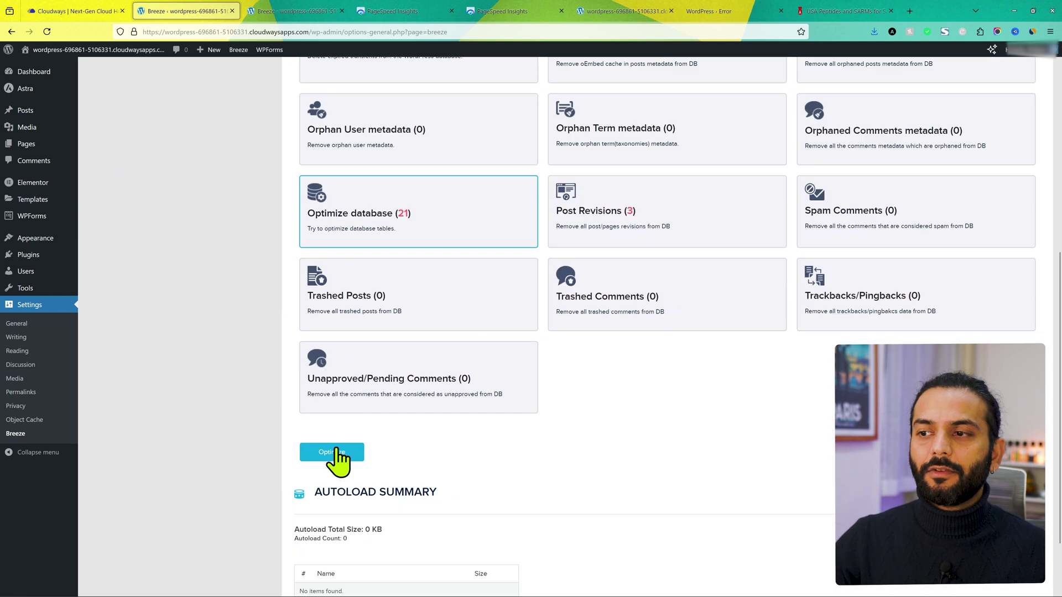
scroll(397, 429, "up", 3)
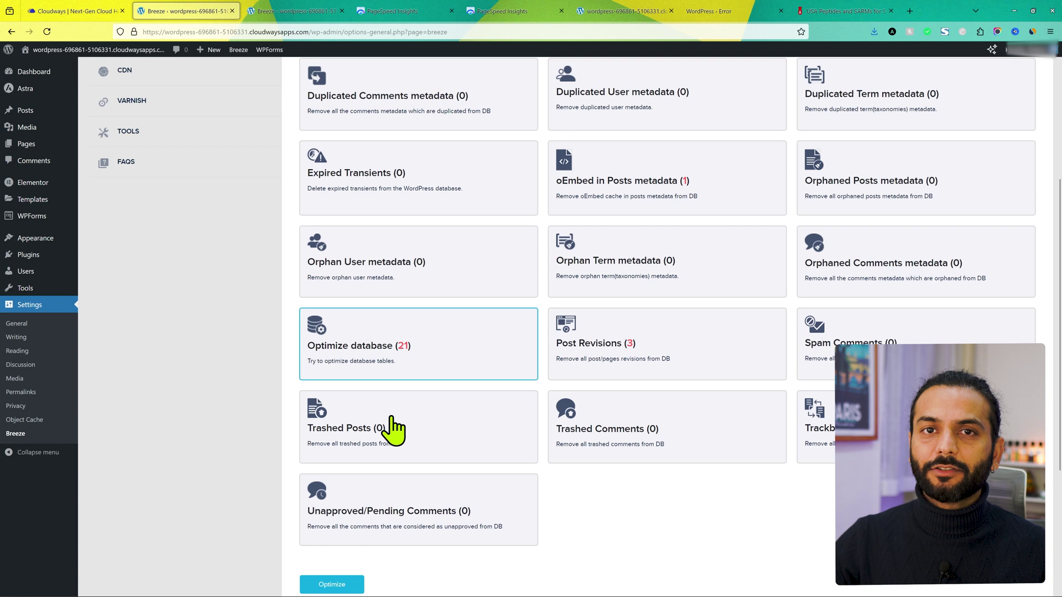
scroll(241, 332, "up", 3)
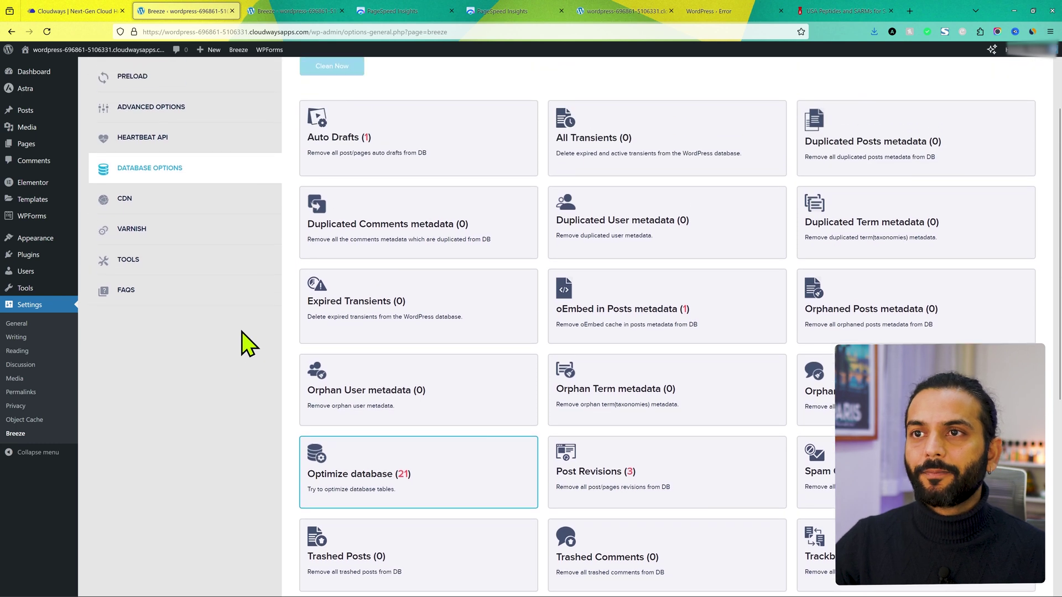
Deactivate the Breeze CDN and purge the Varnish cache for the whole site.
left_click(182, 189)
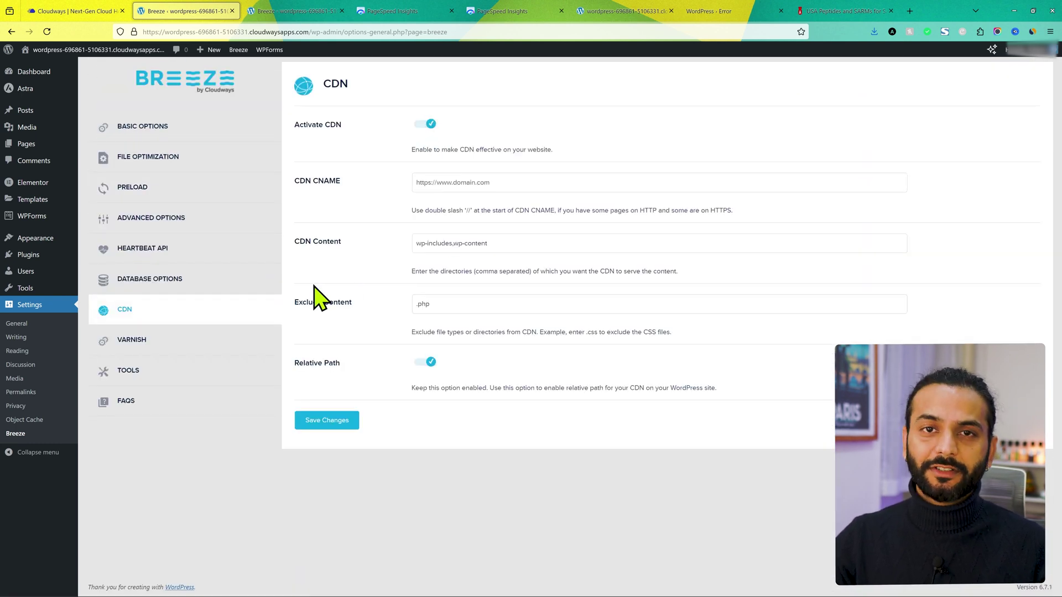
left_click(424, 125)
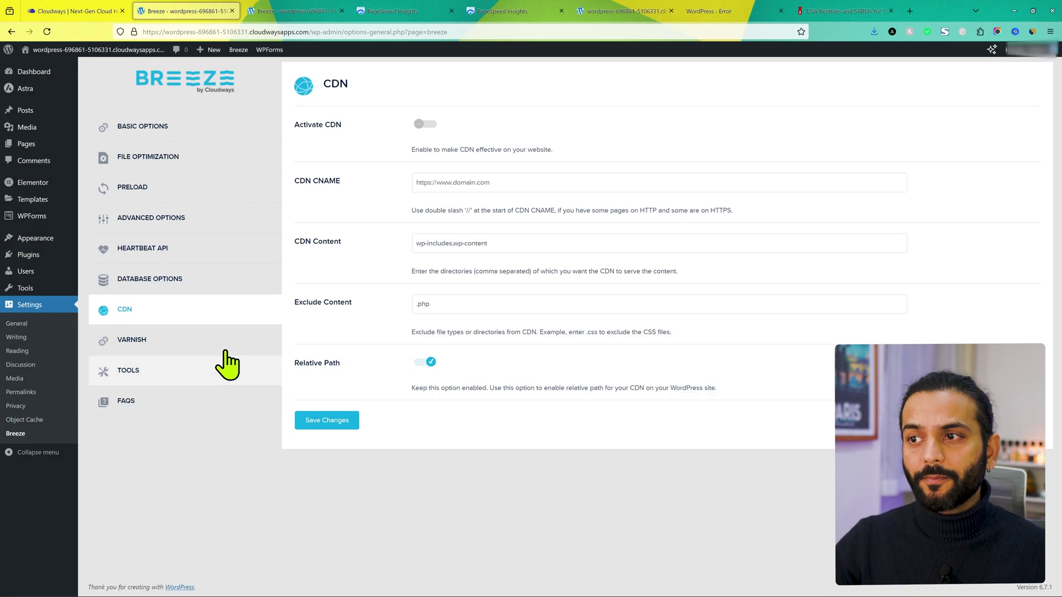
left_click(175, 347)
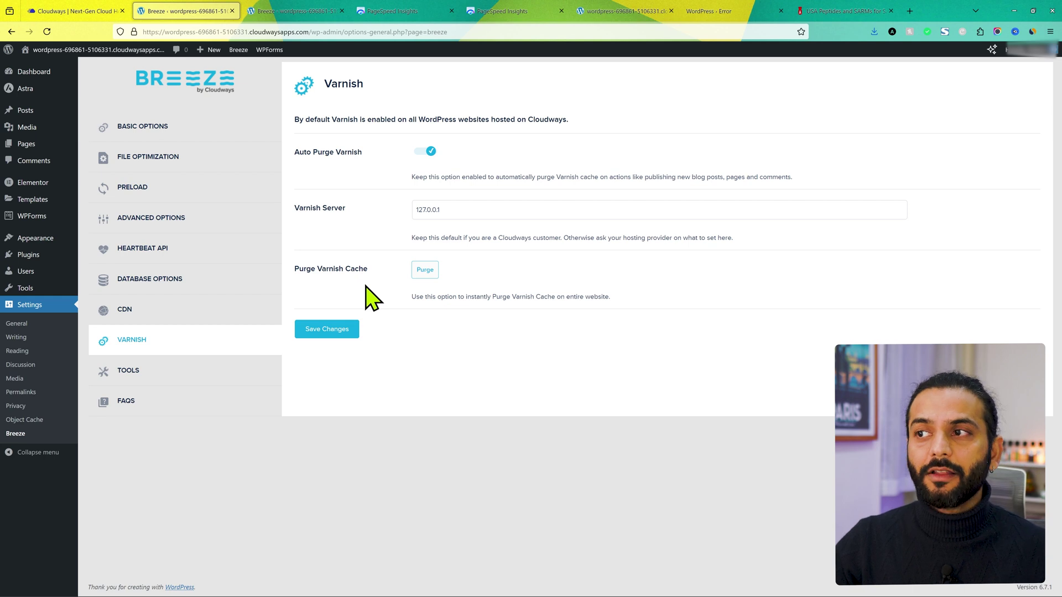
left_click(424, 271)
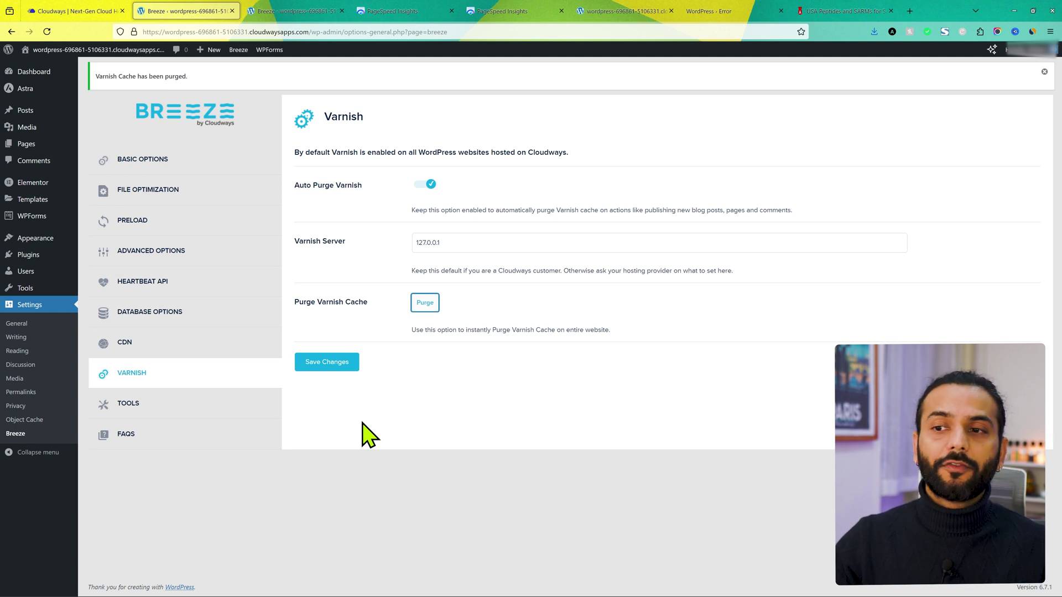
Check the available rollback versions in Breeze Tools, keeping 2.2.0.
left_click(152, 406)
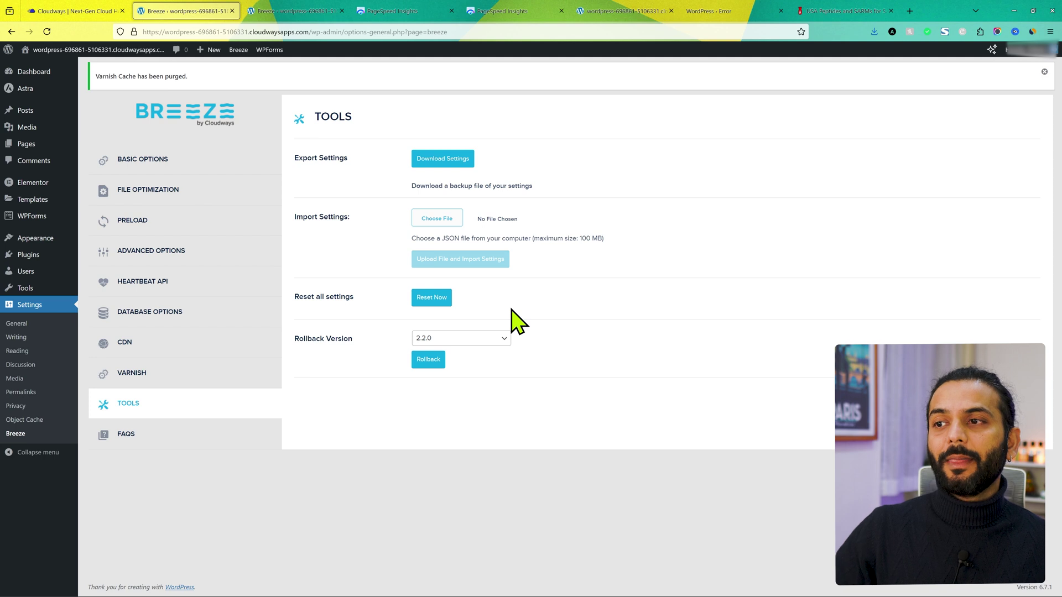
left_click(462, 340)
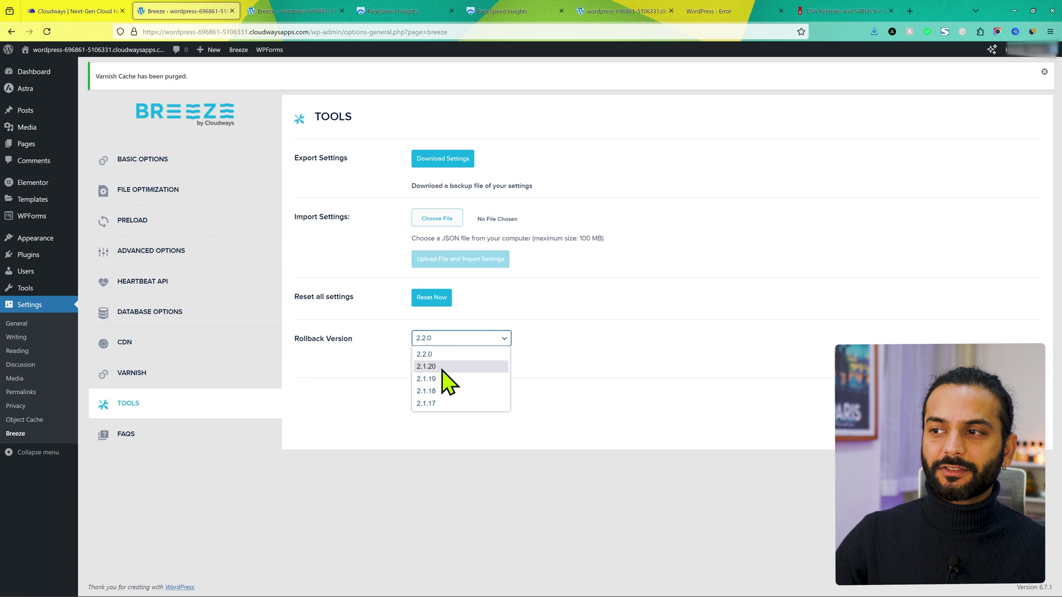
left_click(325, 370)
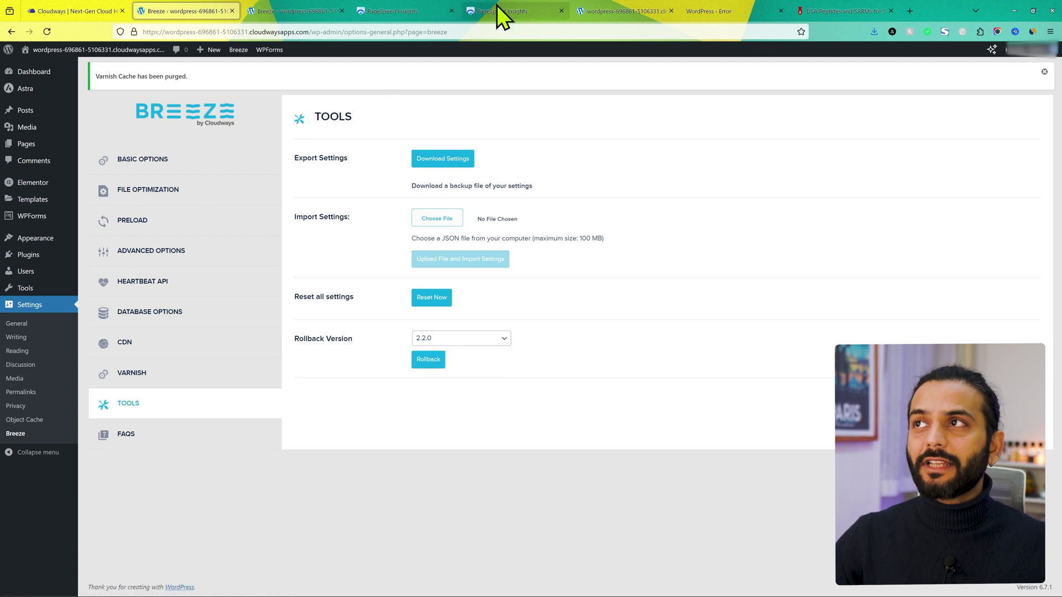
Re-run the PageSpeed Insights mobile analysis, now scoring 93.
left_click(514, 10)
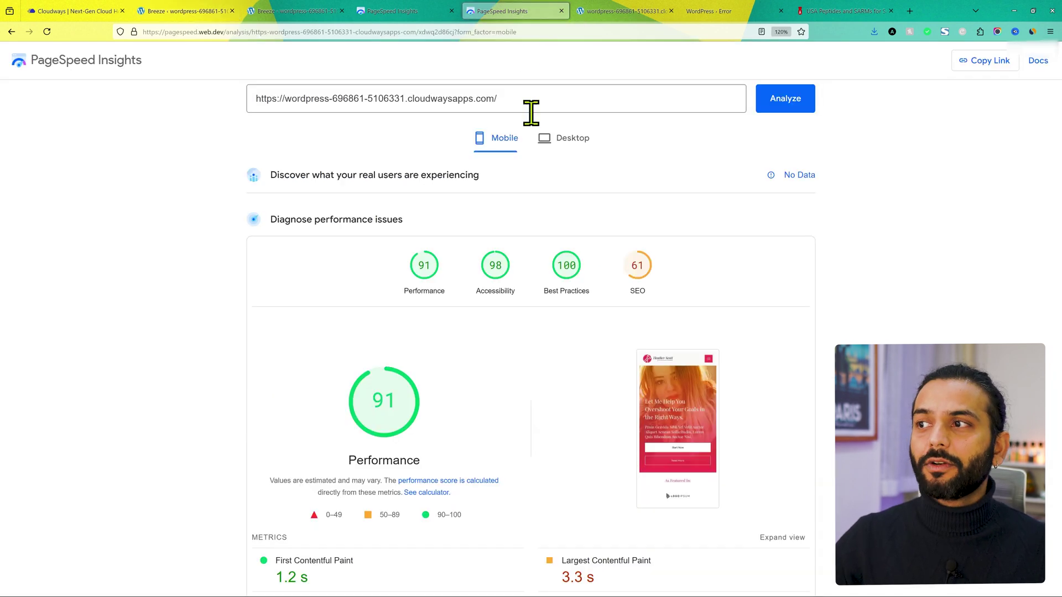
left_click(790, 106)
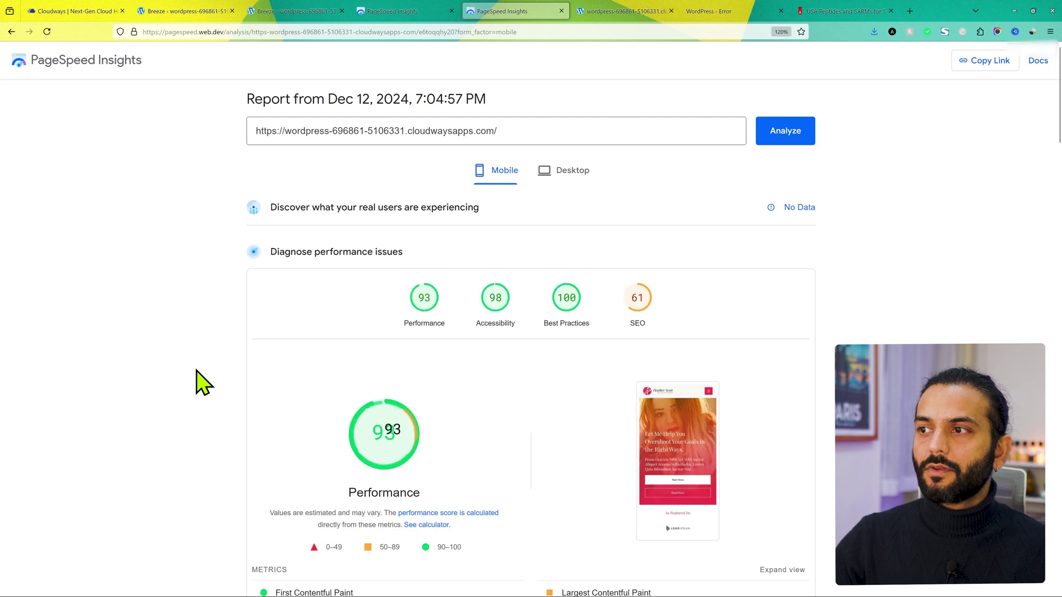
scroll(197, 370, "down", 2)
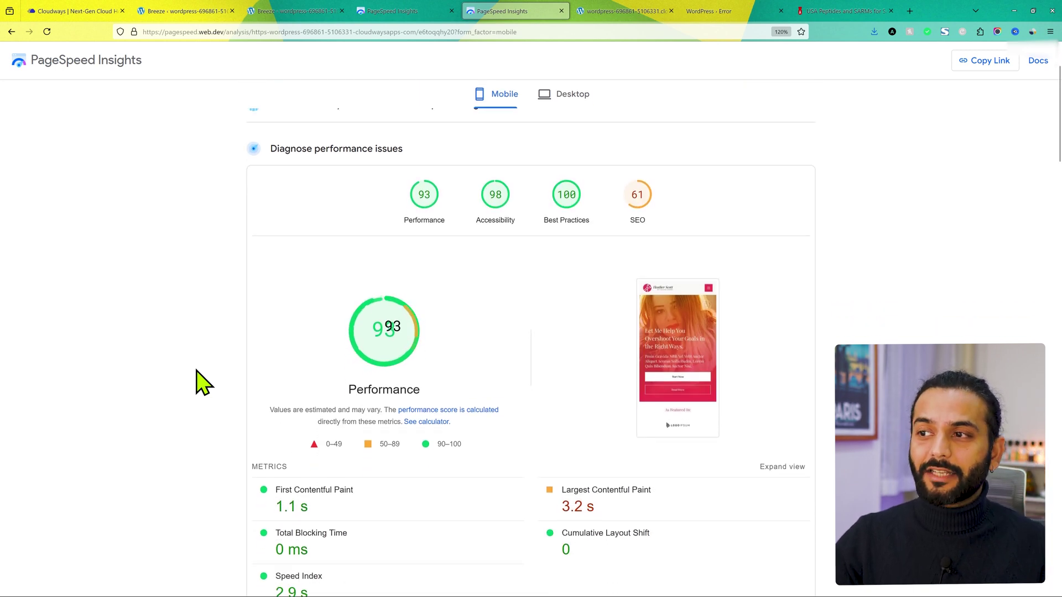
scroll(197, 371, "down", 2)
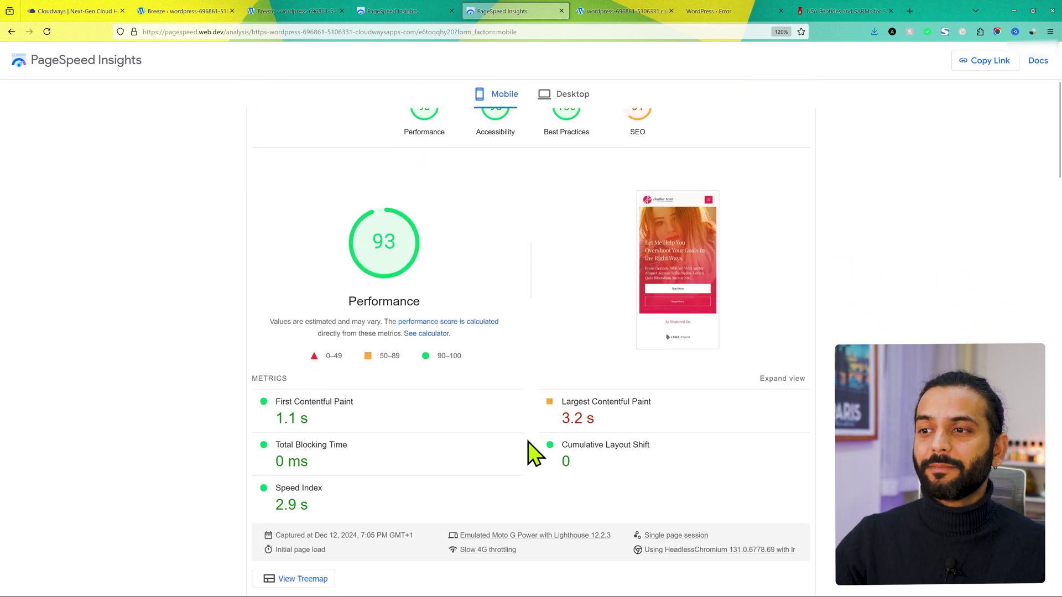
scroll(405, 420, "down", 2)
scroll(417, 348, "down", 5)
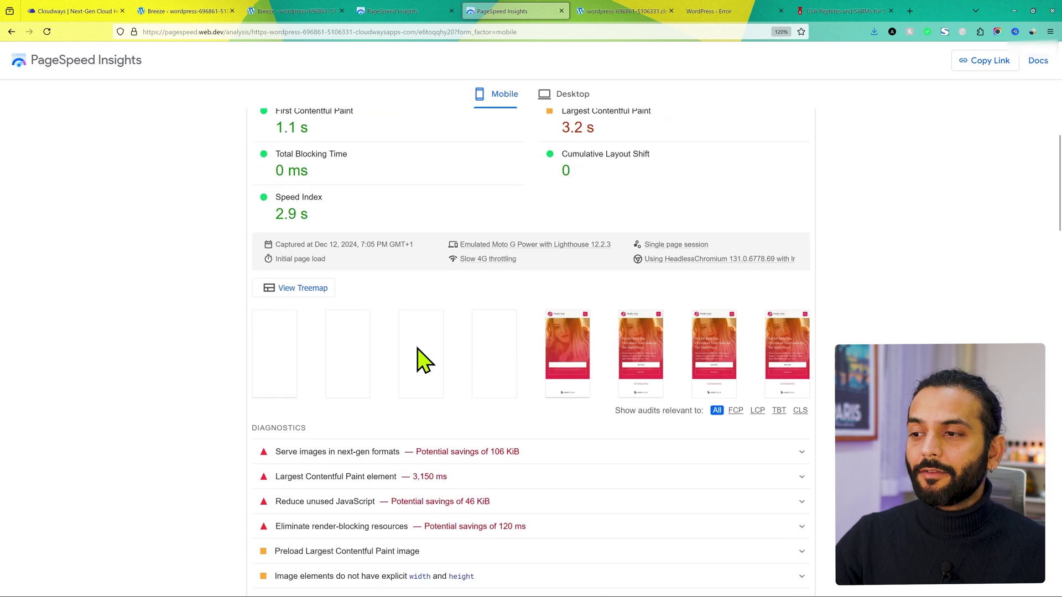
scroll(417, 349, "up", 1)
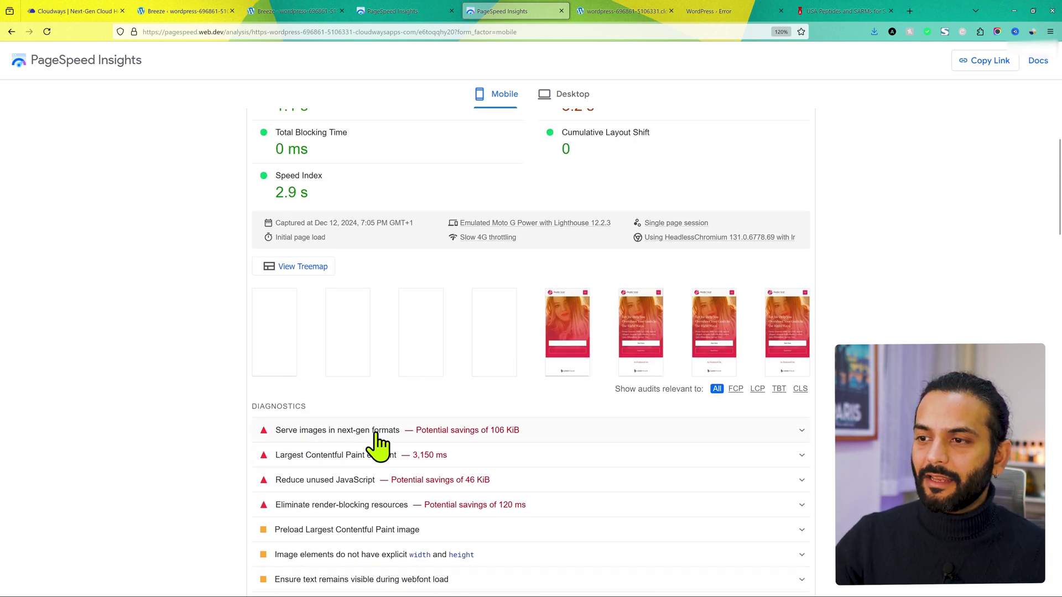
Expand the next-gen image formats and Largest Contentful Paint element diagnostics.
left_click(562, 431)
scroll(564, 443, "down", 7)
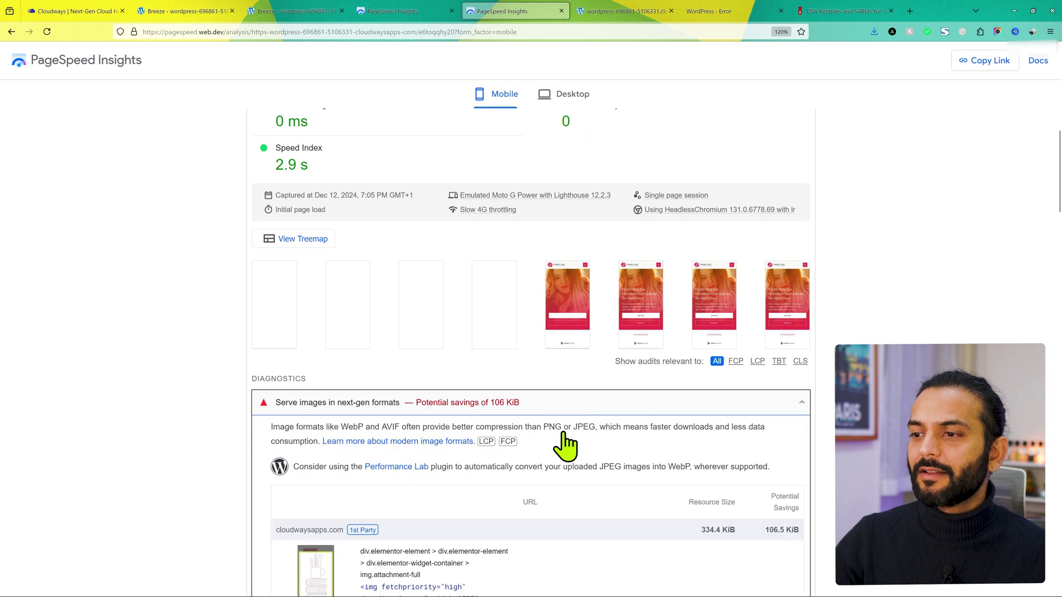
scroll(384, 404, "down", 3)
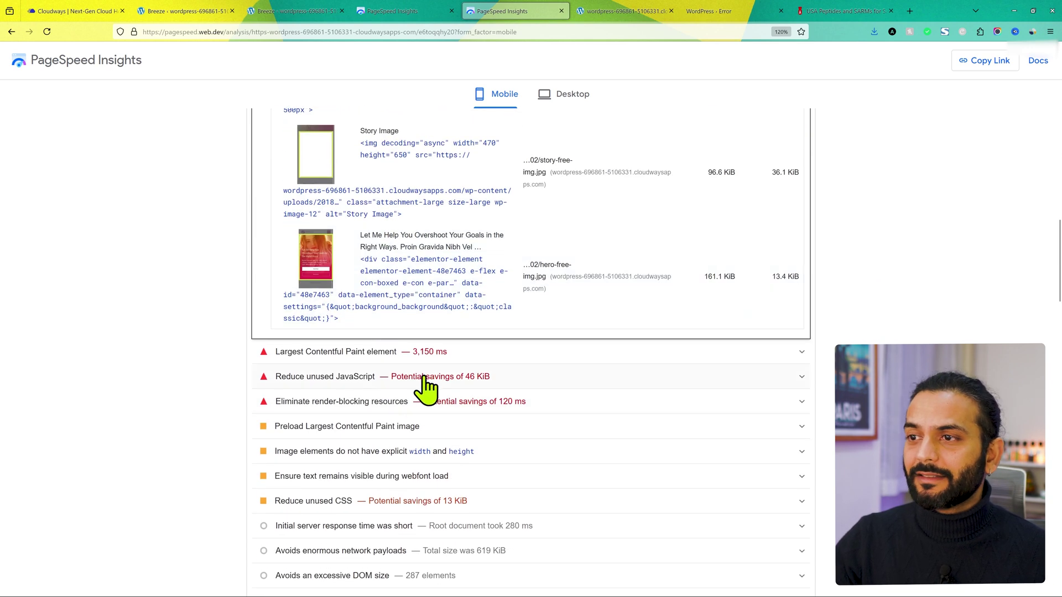
left_click(505, 354)
scroll(506, 364, "down", 1)
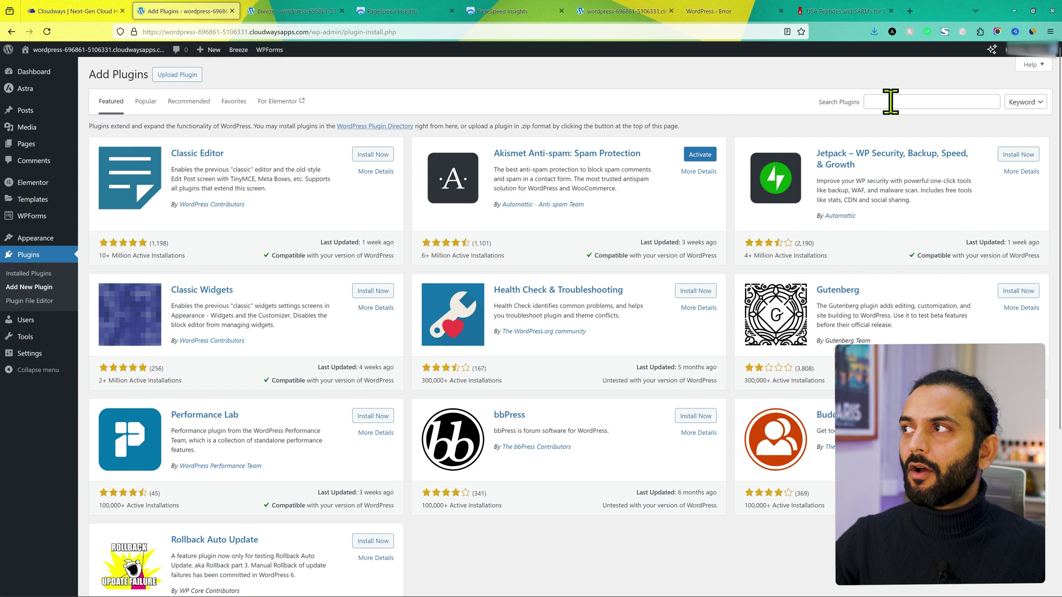
Search for 'webp express', activate the WebP Express plugin, and open its settings page.
type("webp express")
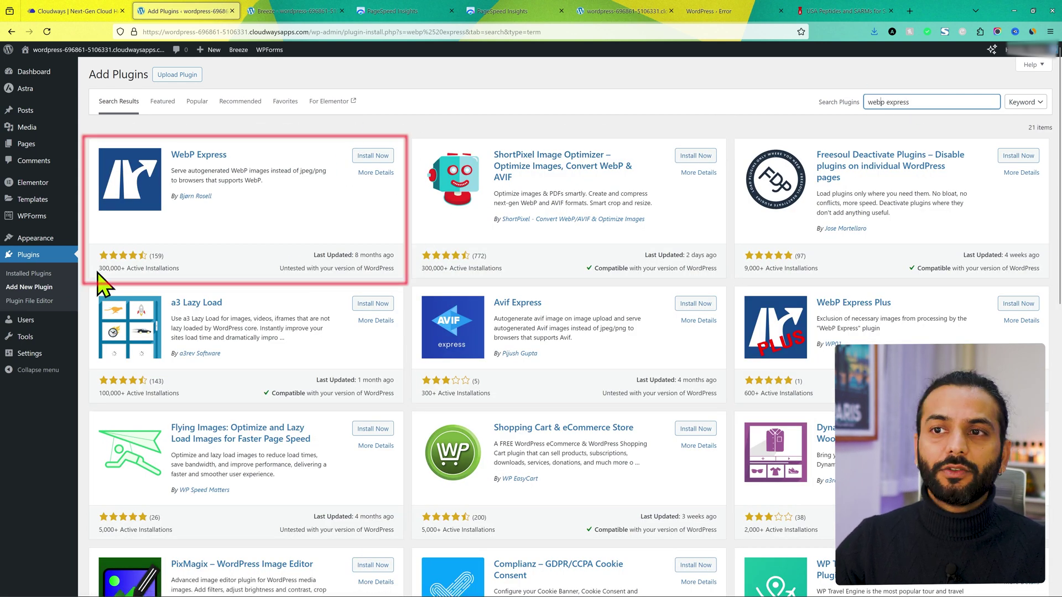
left_click_drag(100, 269, 134, 269)
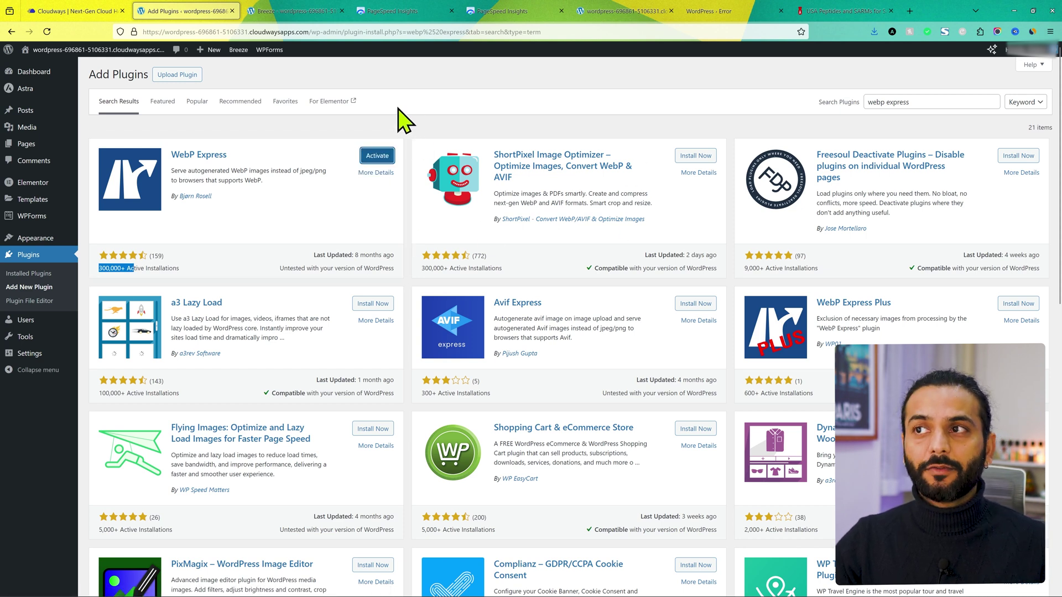
left_click(376, 156)
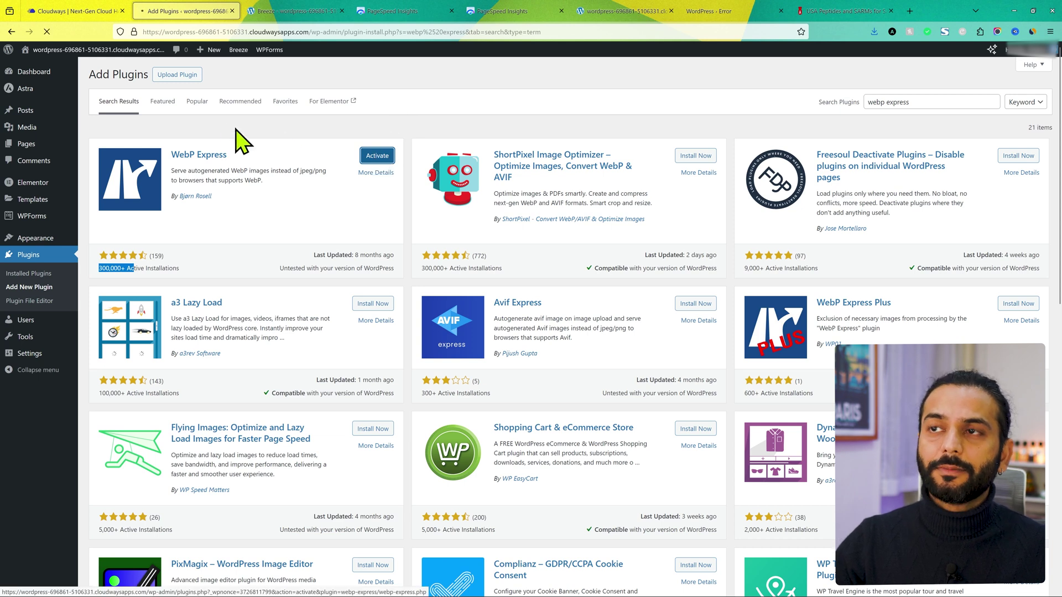
mouse_move(31, 355)
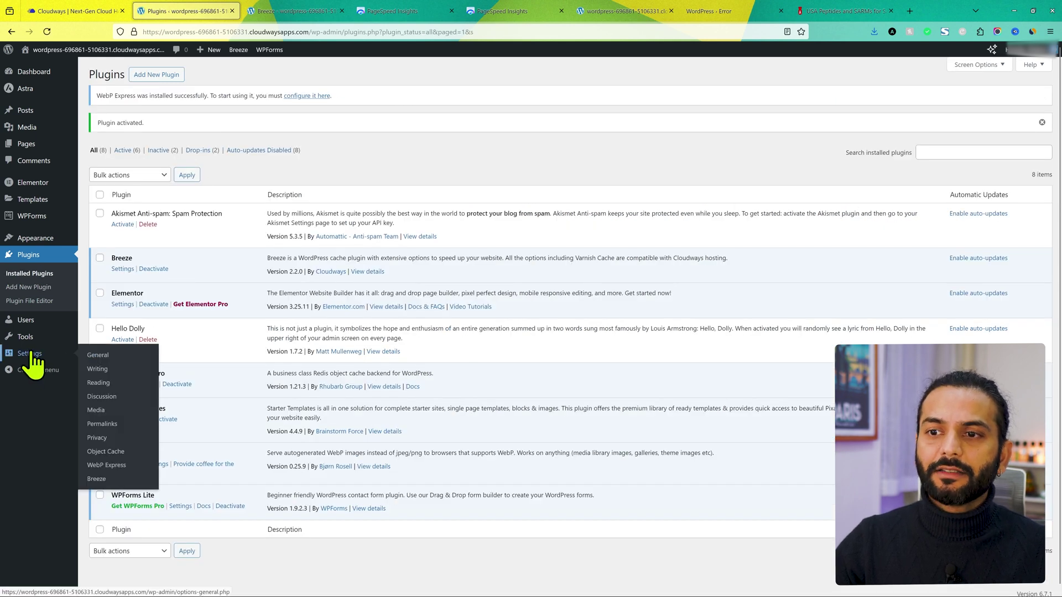
left_click(106, 466)
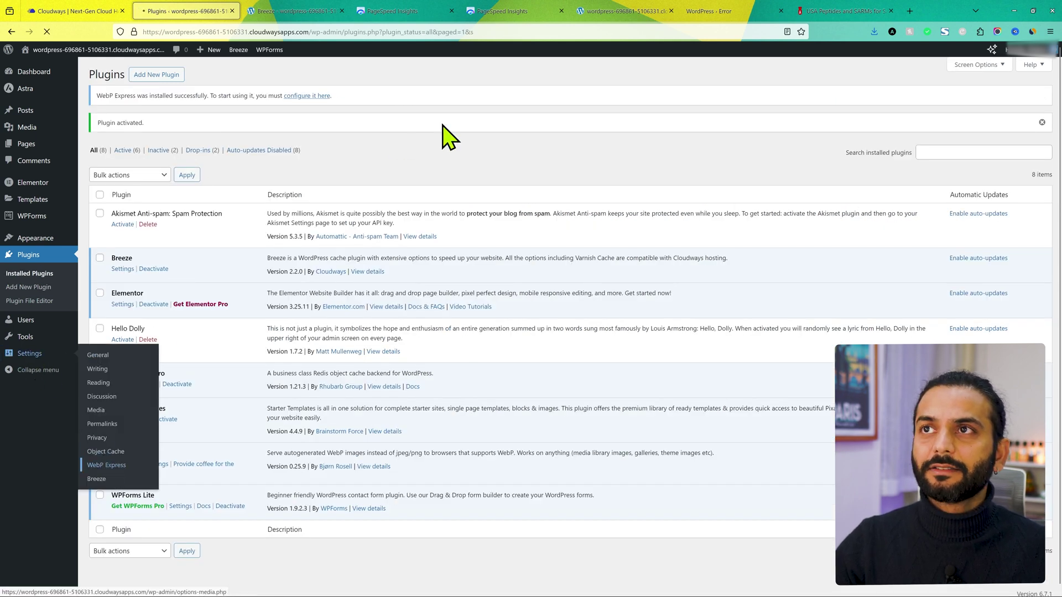
scroll(492, 171, "down", 2)
scroll(492, 171, "down", 10)
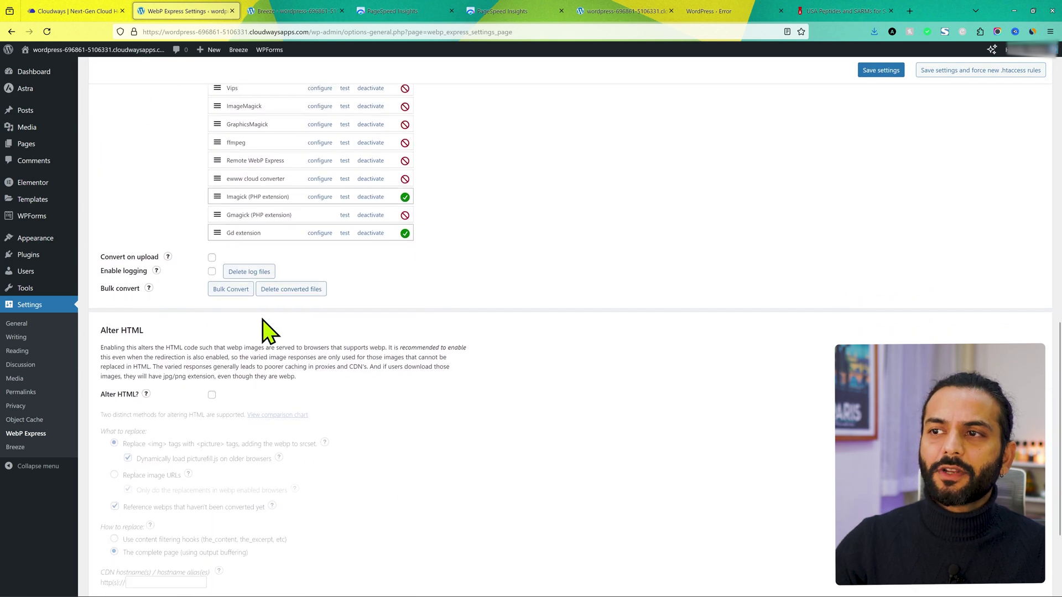
left_click(225, 288)
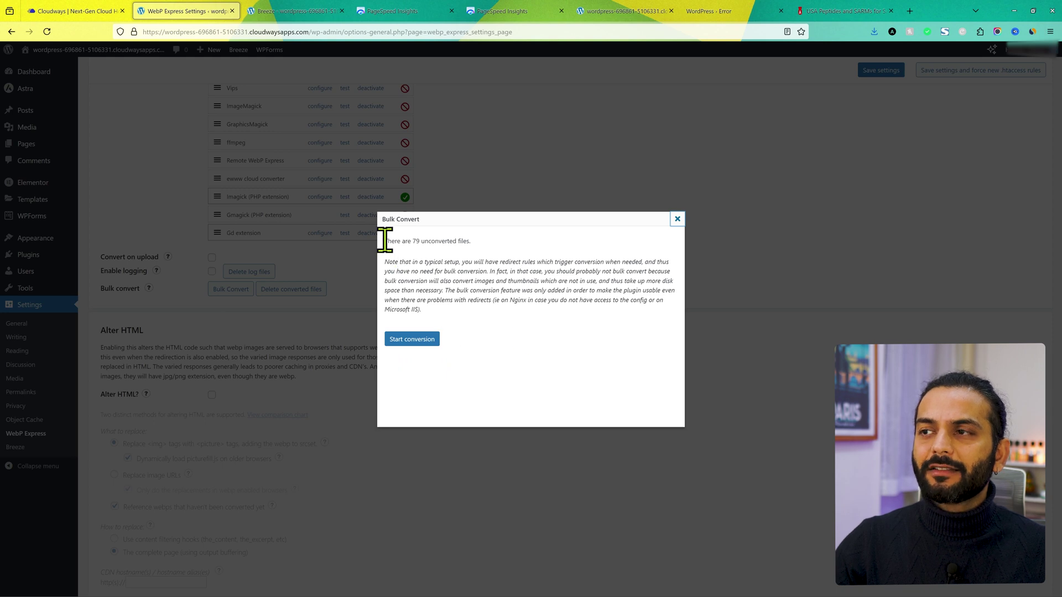
left_click_drag(393, 240, 478, 244)
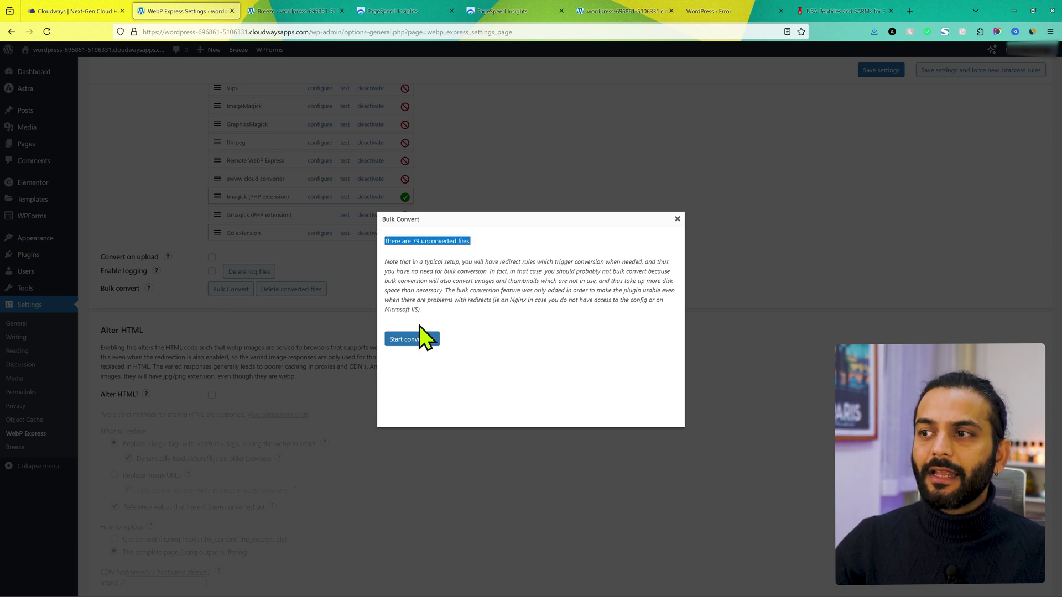
key("Escape")
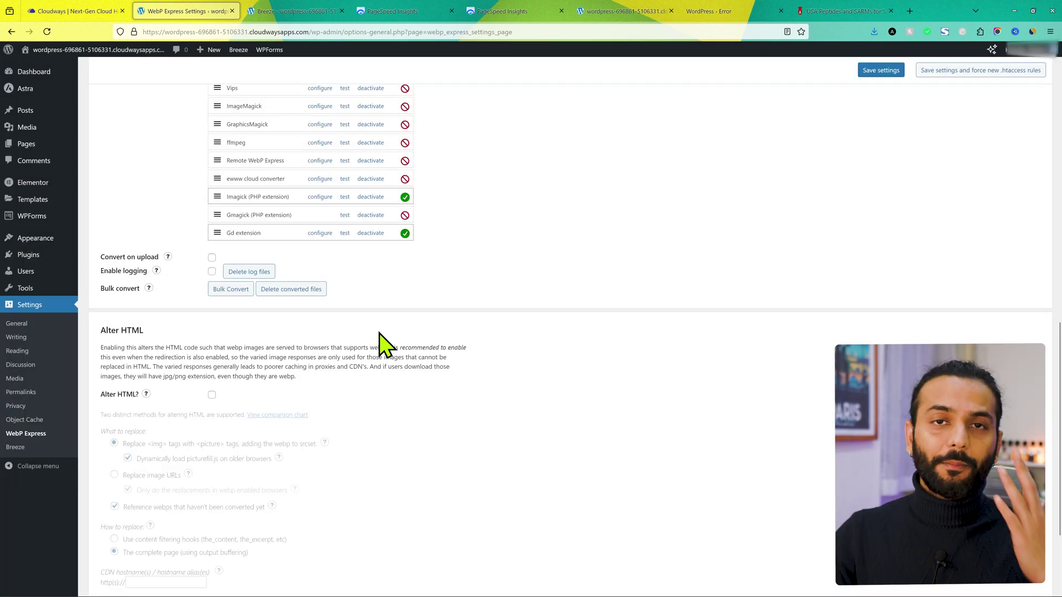
scroll(474, 382, "up", 1)
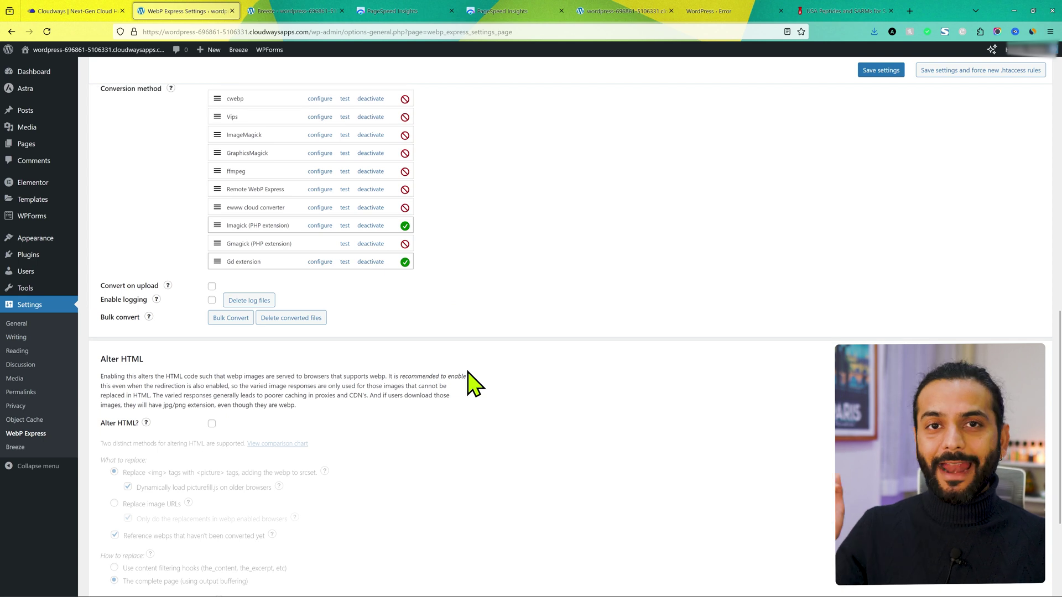
scroll(474, 382, "up", 15)
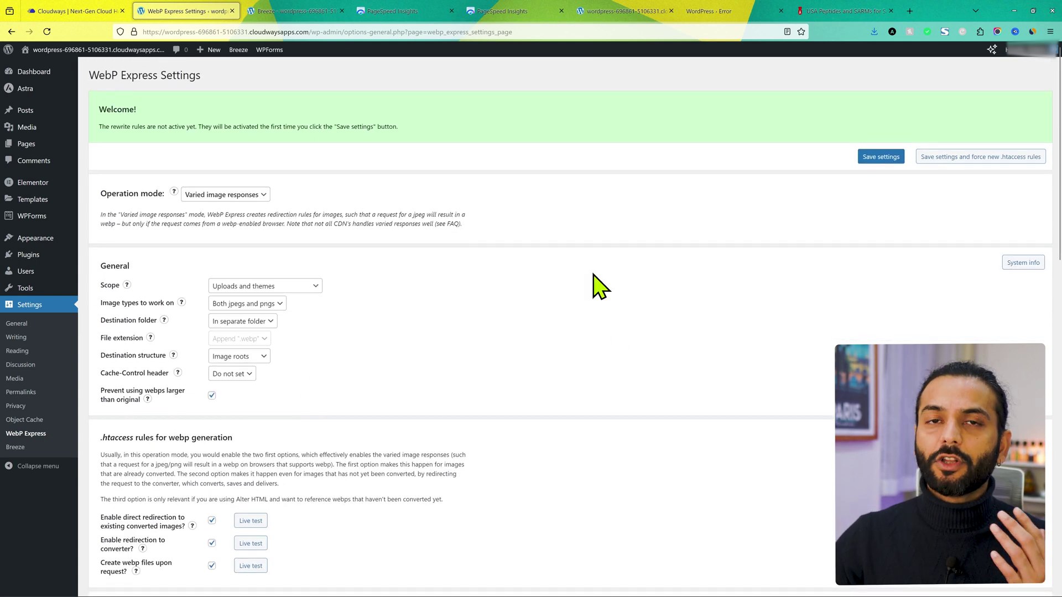
Bring up the newest PageSpeed Insights mobile report showing a Performance score of 100.
left_click(393, 10)
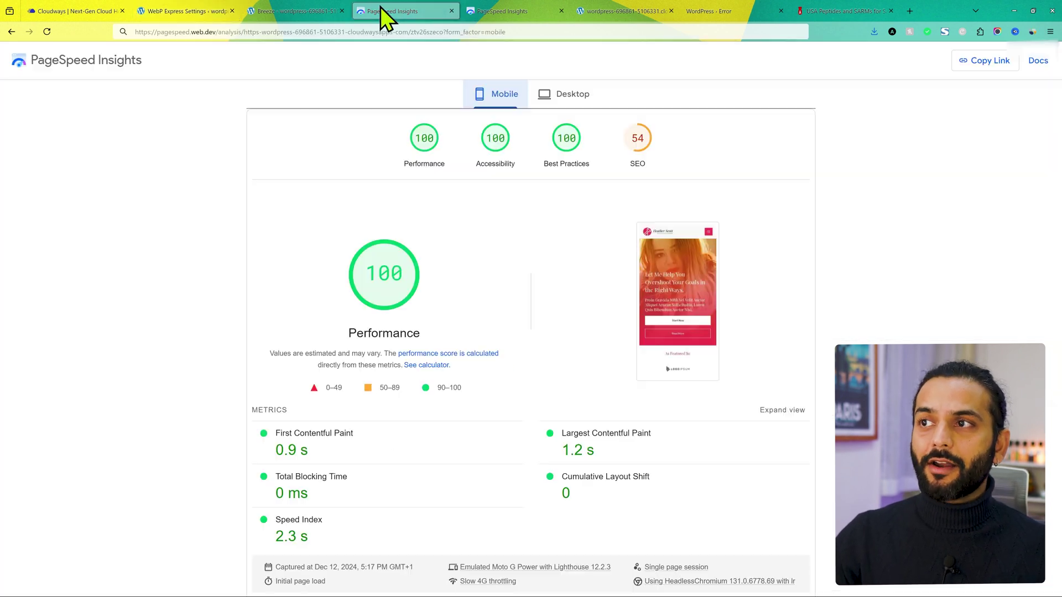